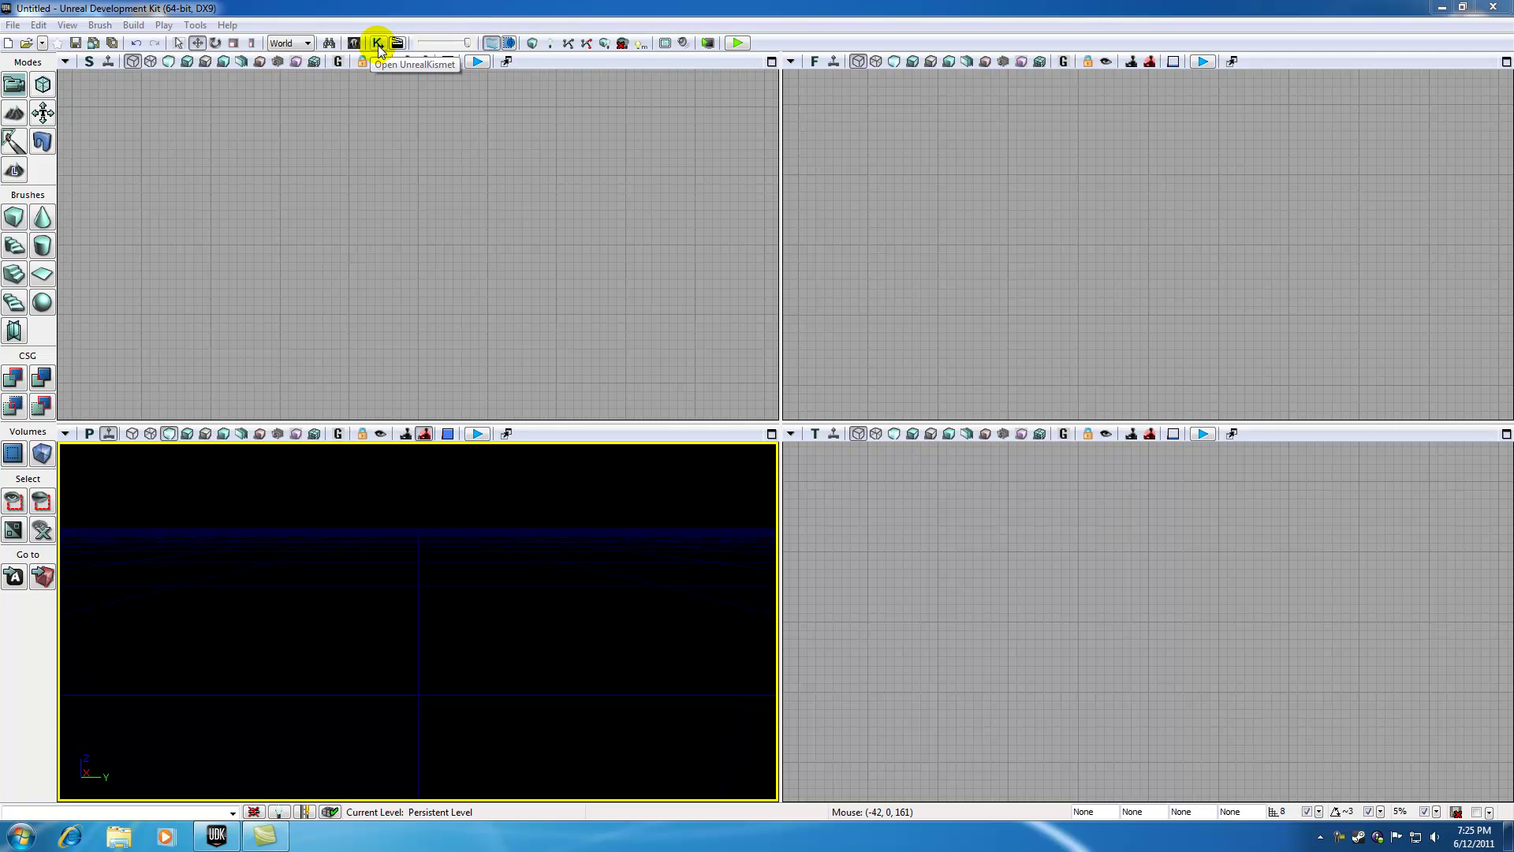
Step: Open the UnrealKismet editor to look at its empty main sequence, and close it
{"action": "left_click", "coordinate": [377, 44]}
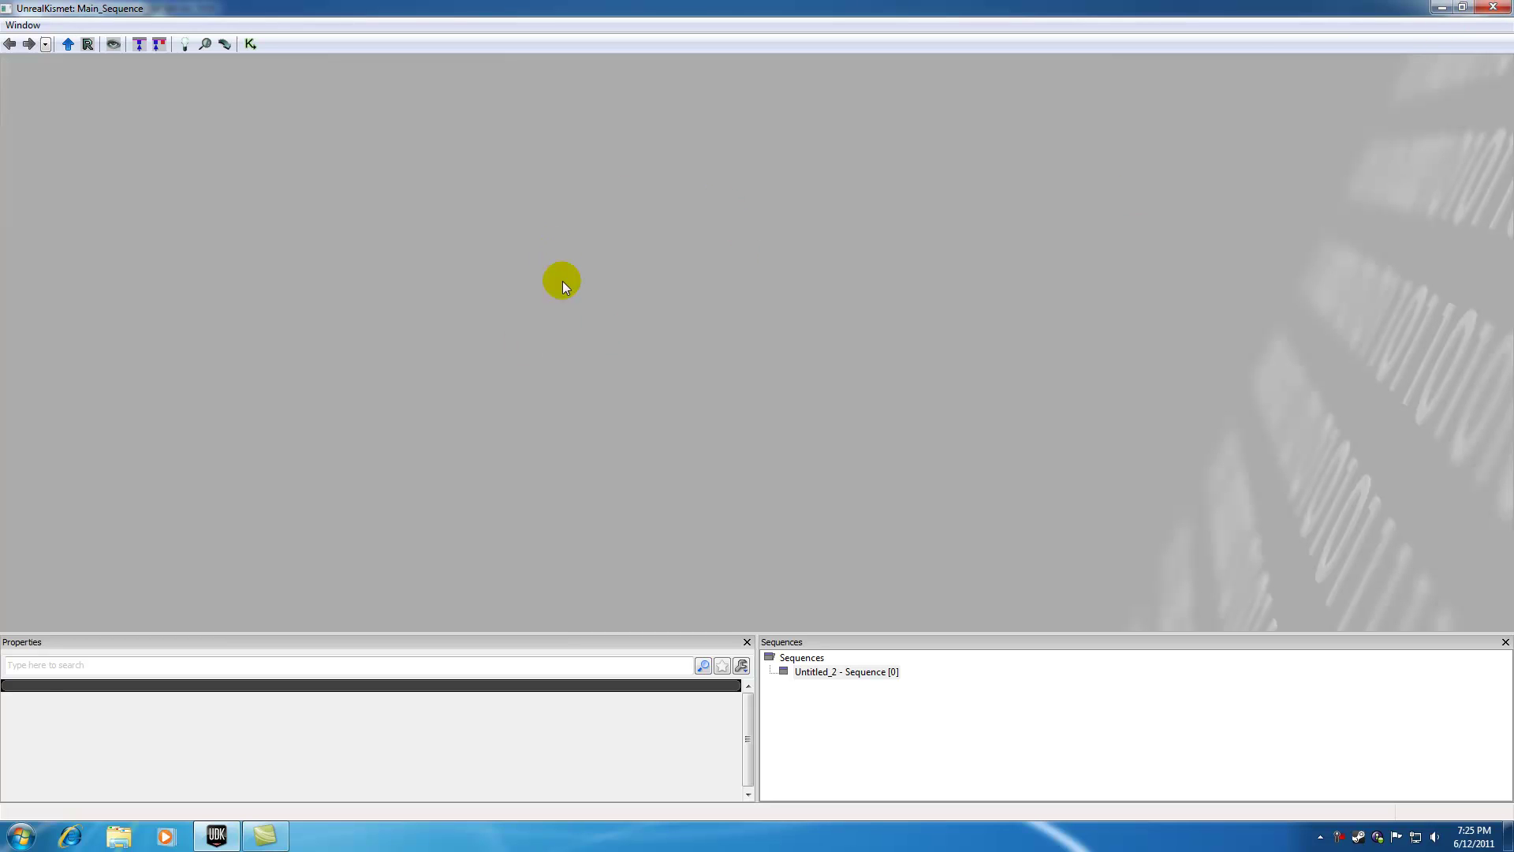
{"action": "left_click", "coordinate": [1493, 7]}
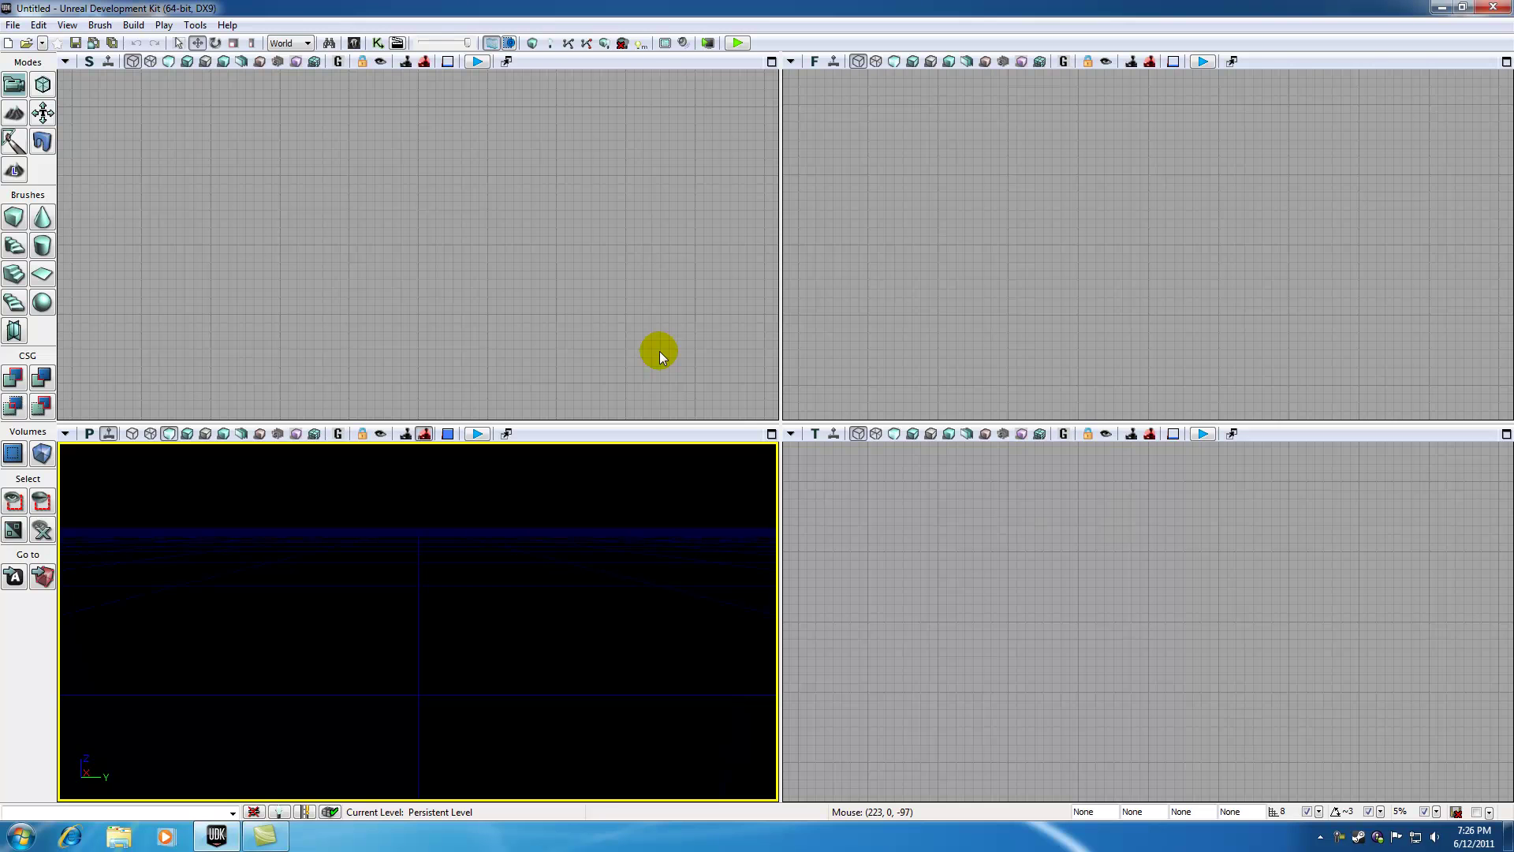
Step: Build a cube builder brush with X and Y set to 2048 for the floor
{"action": "right_click", "coordinate": [13, 220]}
{"action": "left_click", "coordinate": [997, 451]}
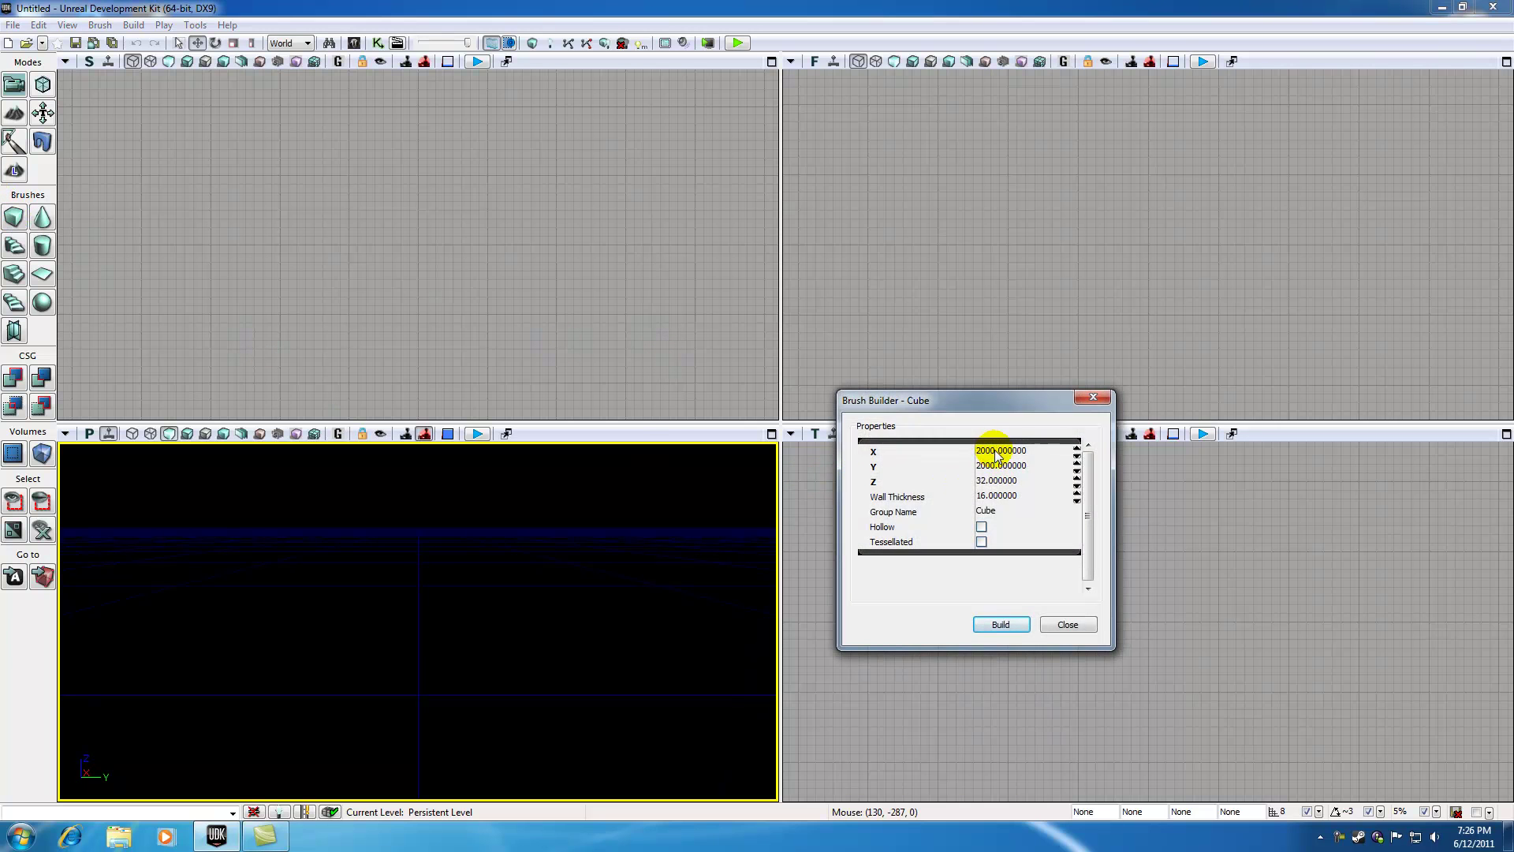
{"action": "type", "text": "2048"}
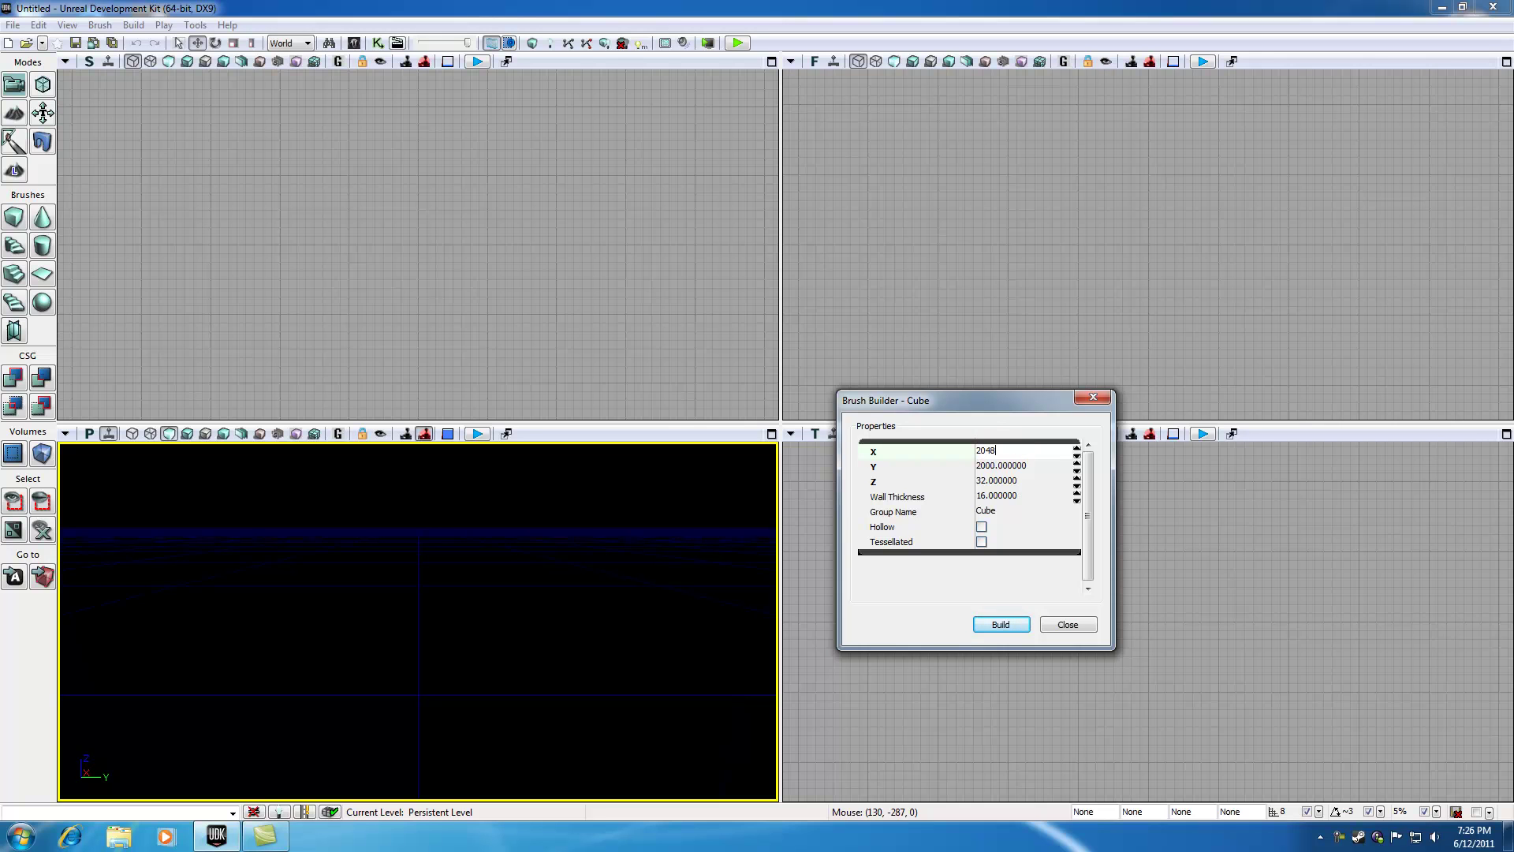
{"action": "left_click", "coordinate": [1003, 466]}
{"action": "type", "text": "2048"}
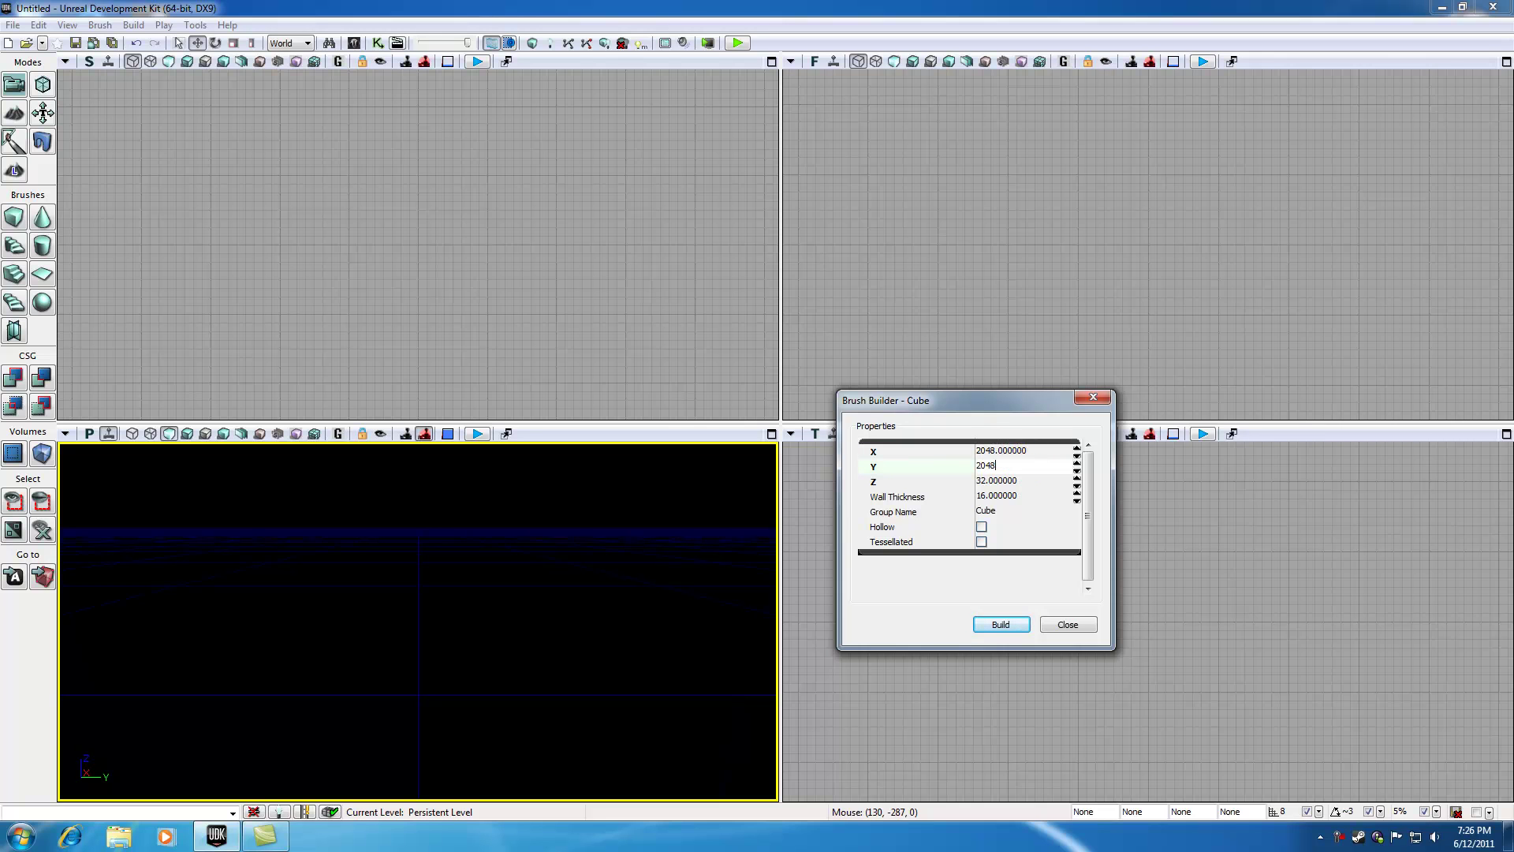
{"action": "left_click", "coordinate": [1000, 480]}
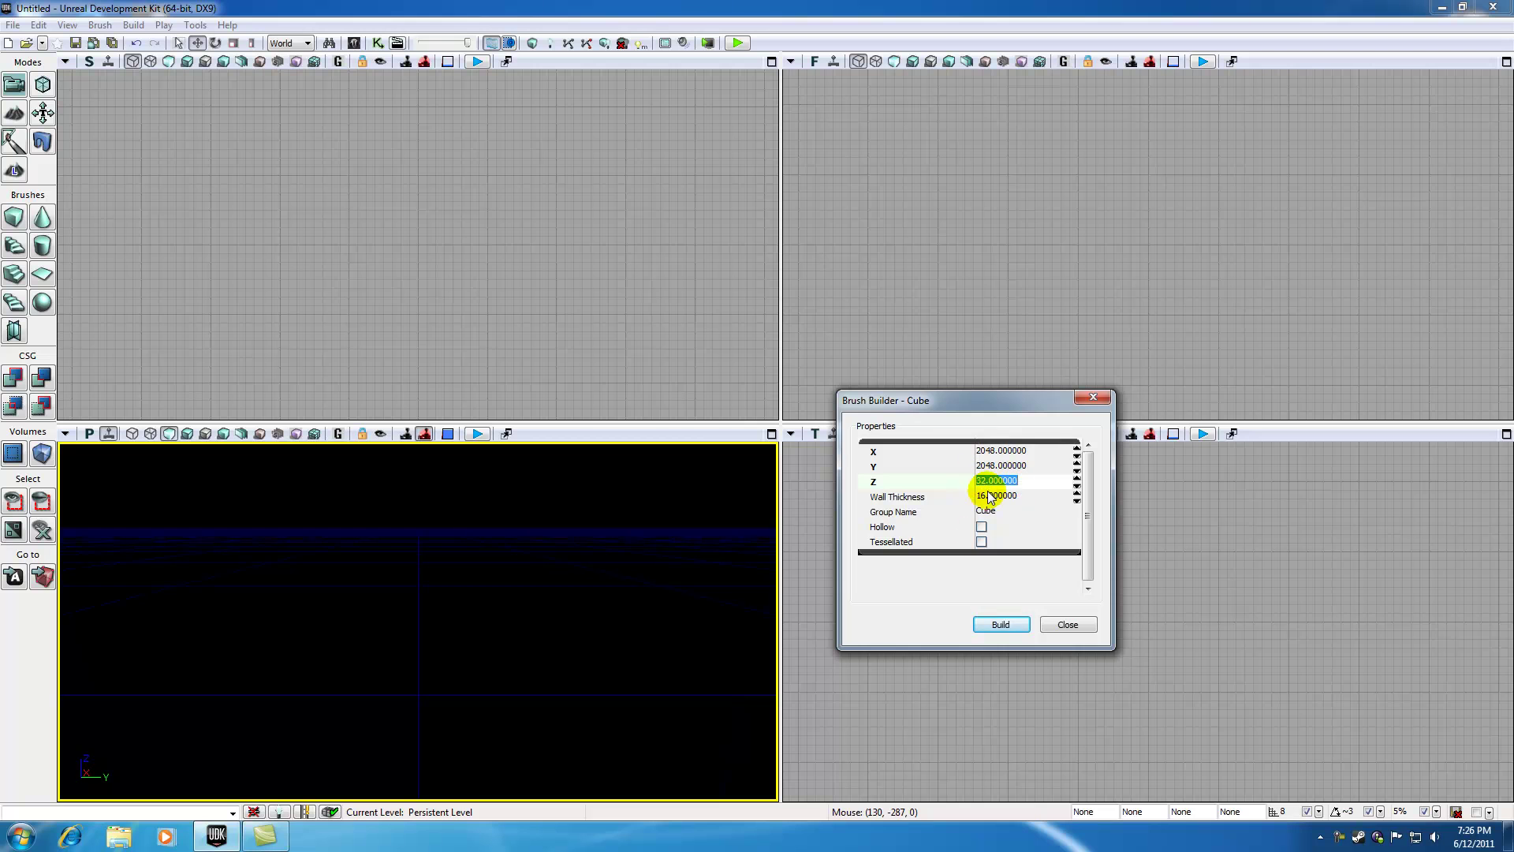
{"action": "left_click", "coordinate": [1002, 624]}
{"action": "left_click", "coordinate": [1093, 398]}
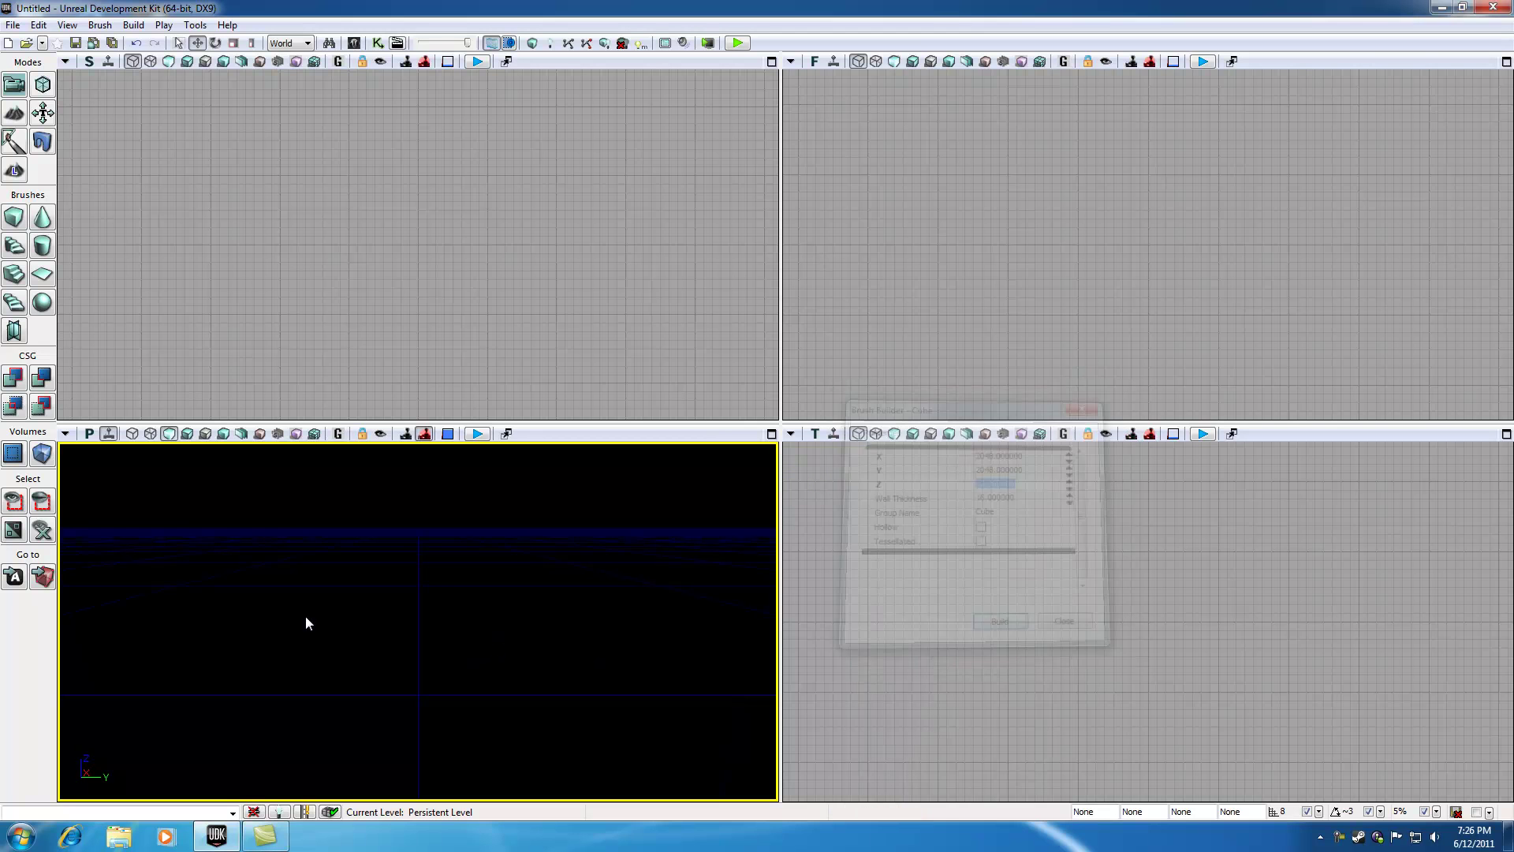
Step: Turn the cube brush into solid floor geometry with CSG Add and hide the builder brush
{"action": "mouse_move", "coordinate": [428, 638]}
{"action": "left_mouse_down"}
{"action": "mouse_move", "coordinate": [474, 637]}
{"action": "mouse_move", "coordinate": [428, 637]}
{"action": "mouse_move", "coordinate": [481, 710]}
{"action": "mouse_move", "coordinate": [481, 662]}
{"action": "mouse_move", "coordinate": [481, 709]}
{"action": "left_mouse_up"}
{"action": "key", "text": "b"}
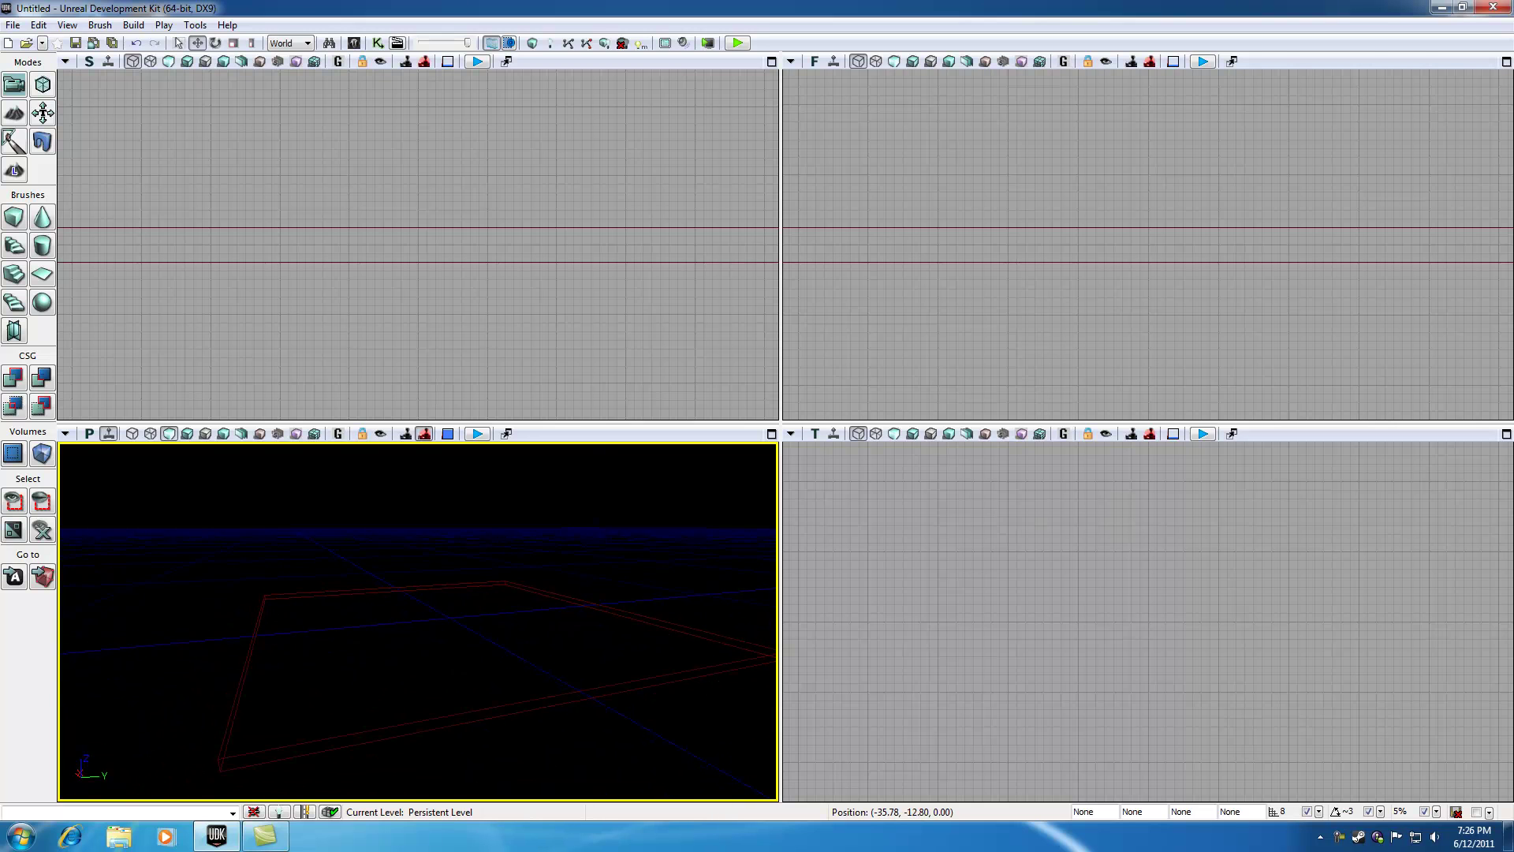
{"action": "left_click", "coordinate": [12, 377]}
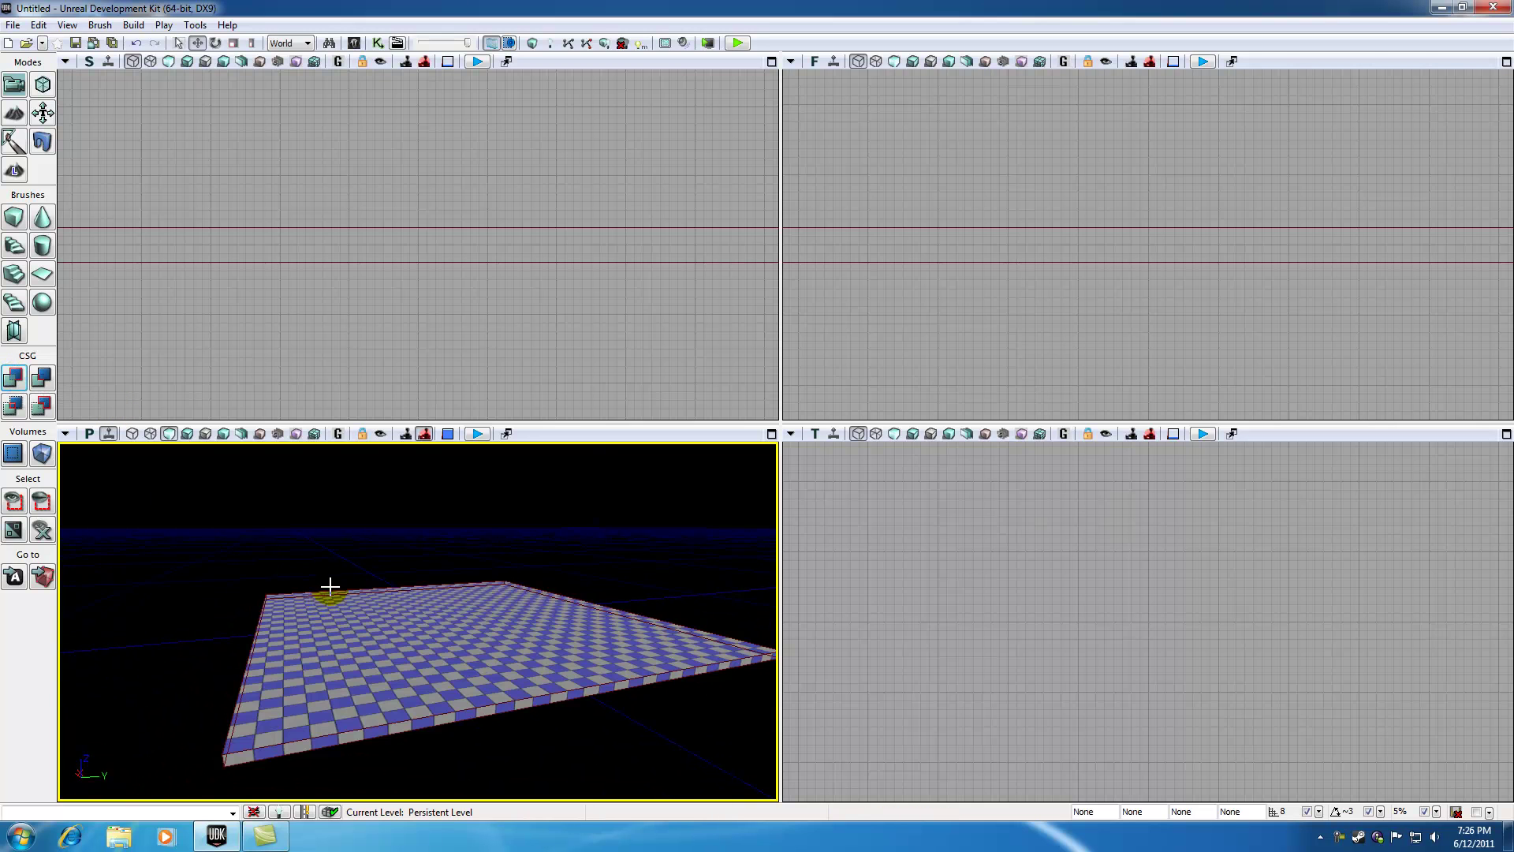
{"action": "key", "text": "b"}
Step: Place a point light near the front corner of the floor and raise it above the surface
{"action": "mouse_move", "coordinate": [330, 557]}
{"action": "left_mouse_down"}
{"action": "mouse_move", "coordinate": [335, 466]}
{"action": "mouse_move", "coordinate": [337, 594]}
{"action": "left_mouse_up"}
{"action": "right_click_drag", "start_coordinate": [336, 594], "coordinate": [372, 602]}
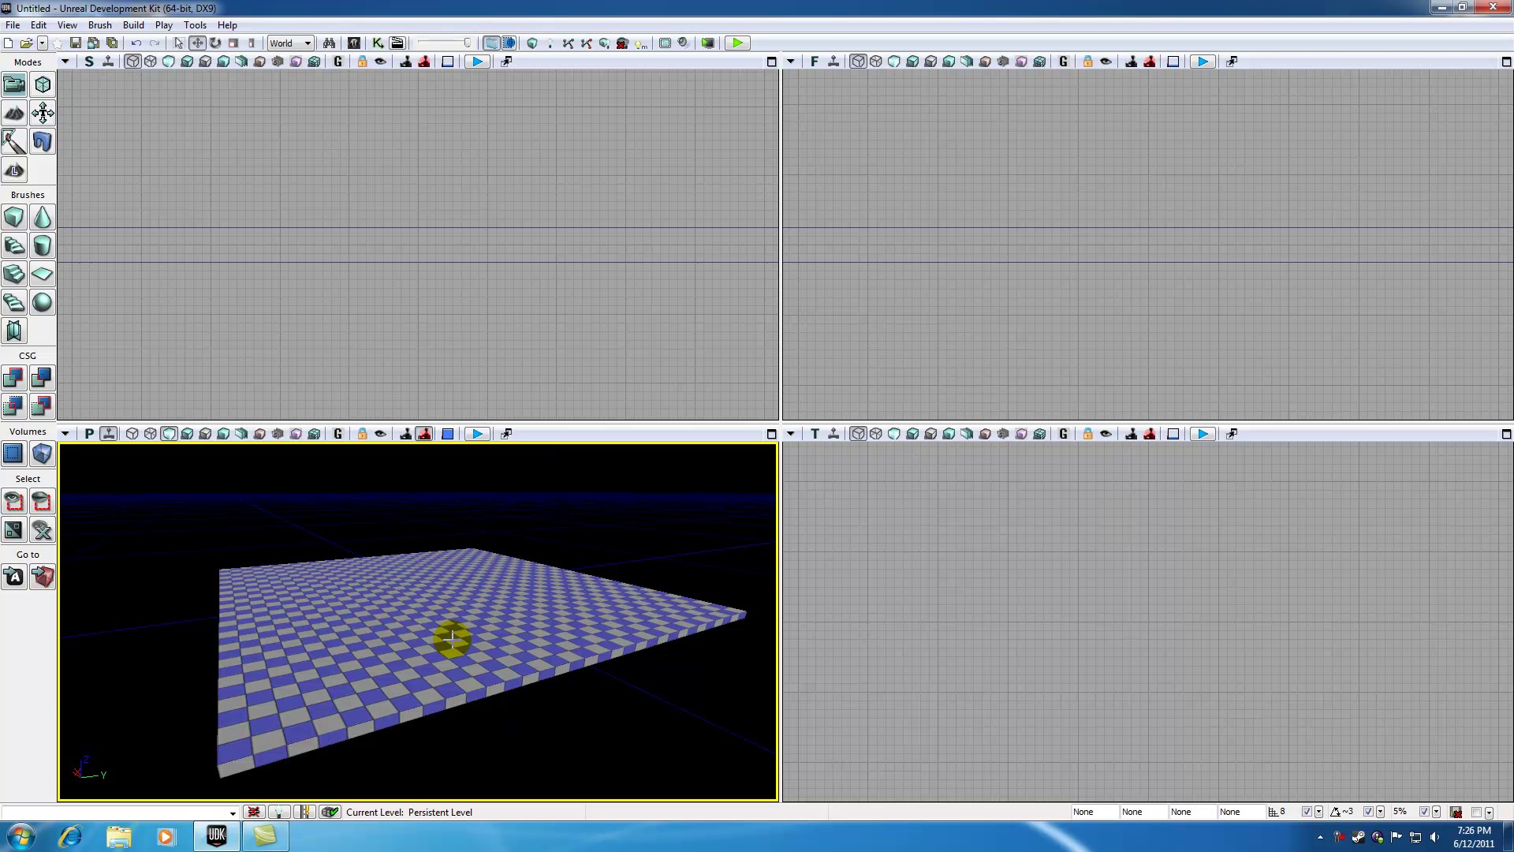
{"action": "mouse_move", "coordinate": [382, 618]}
{"action": "left_mouse_down"}
{"action": "mouse_move", "coordinate": [382, 592]}
{"action": "mouse_move", "coordinate": [388, 609]}
{"action": "left_mouse_up"}
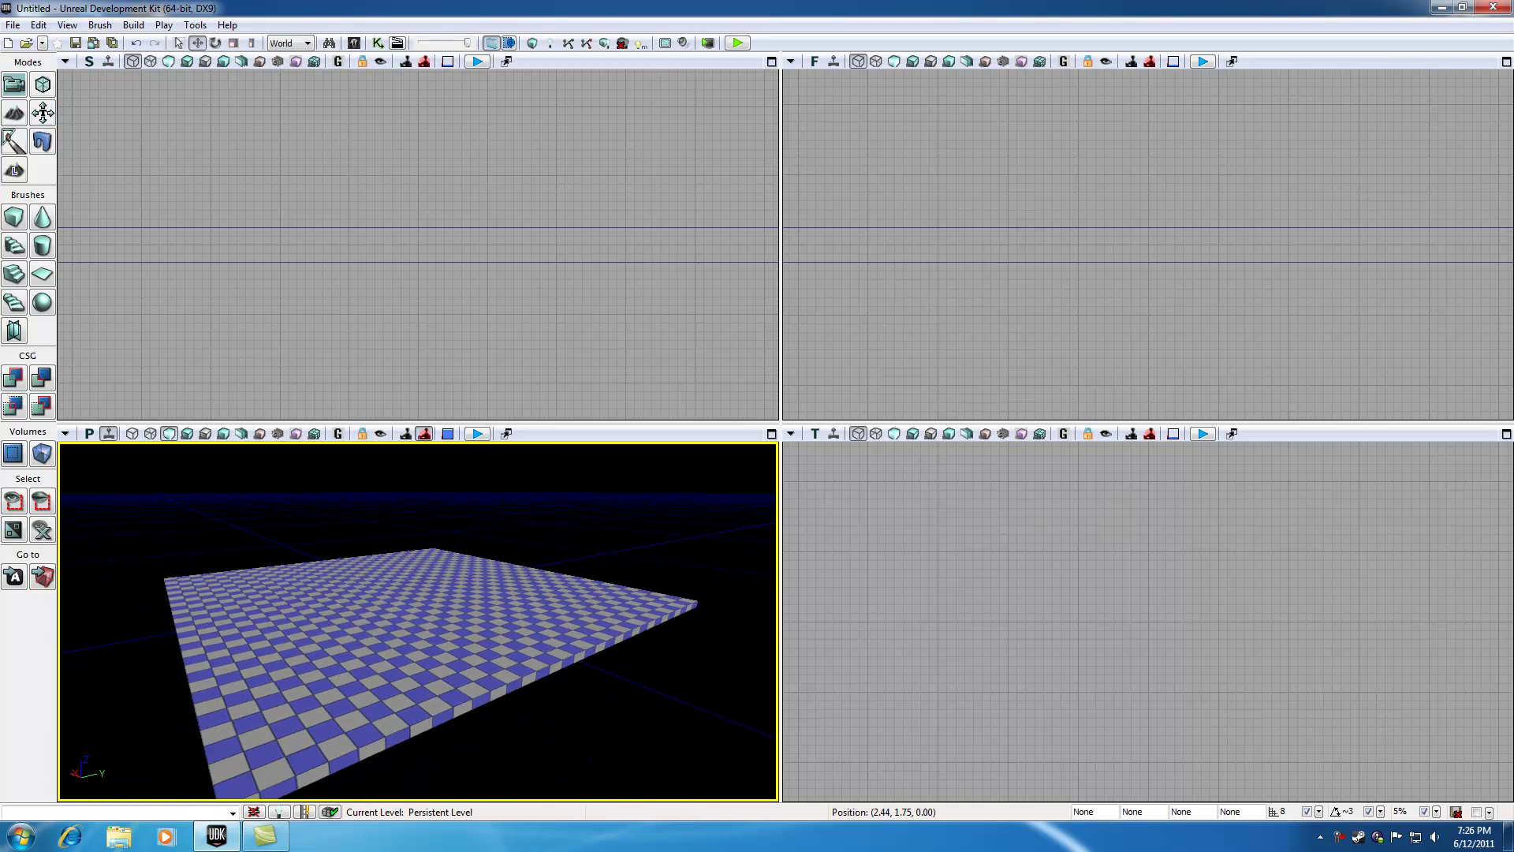
{"action": "left_click", "coordinate": [287, 698]}
{"action": "left_click_drag", "start_coordinate": [282, 625], "coordinate": [277, 580]}
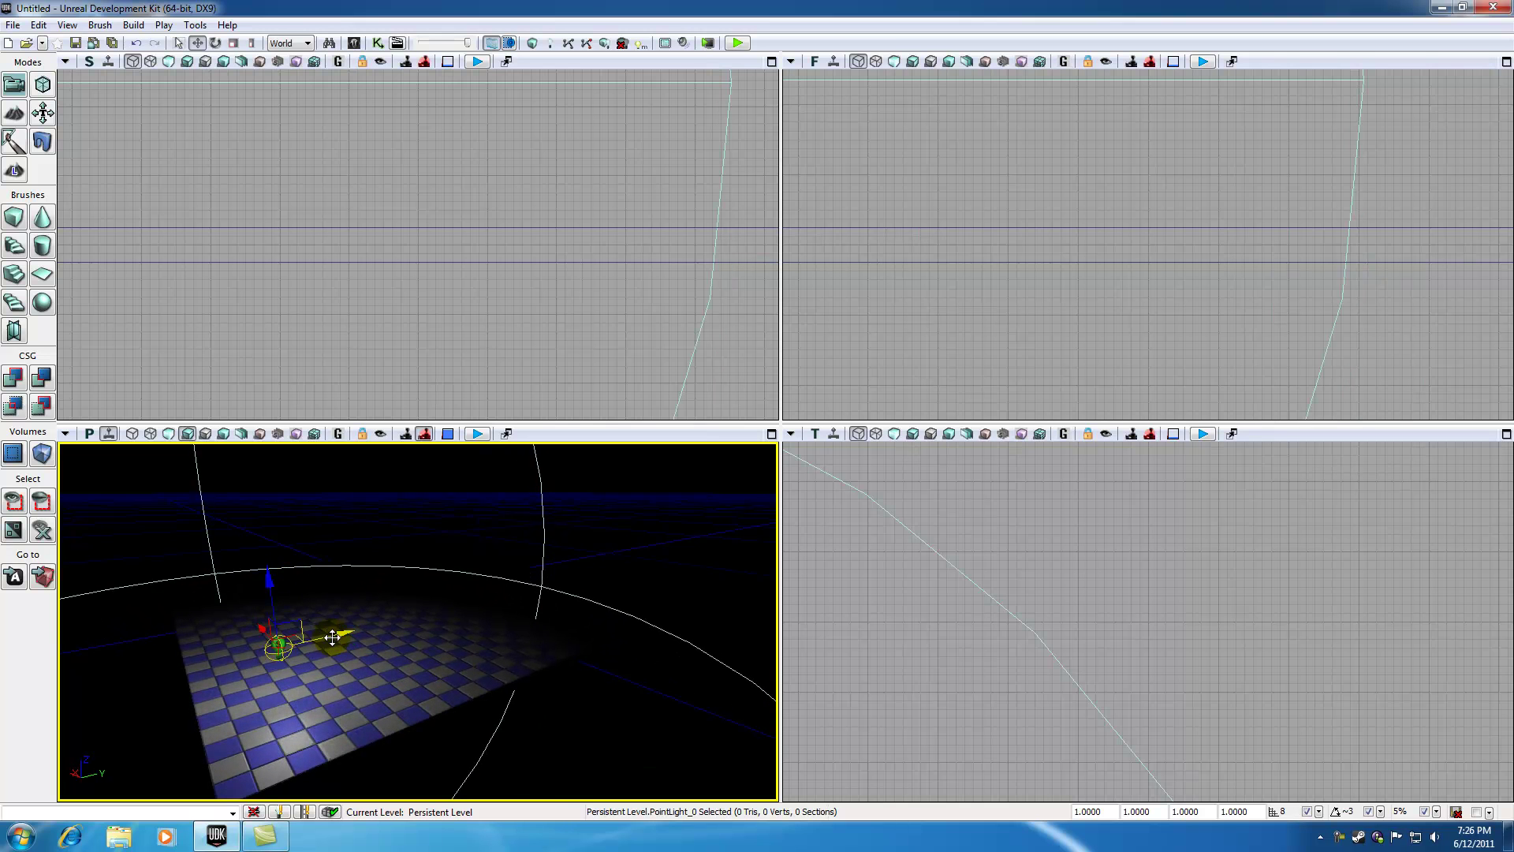
Step: Move the point light slightly inward from the floor's corner, with the whole floor framed in the orthographic views
{"action": "left_click", "coordinate": [967, 669]}
{"action": "scroll", "coordinate": [968, 669], "scroll_direction": "down", "scroll_amount": 6}
{"action": "left_click_drag", "start_coordinate": [968, 669], "coordinate": [1017, 607]}
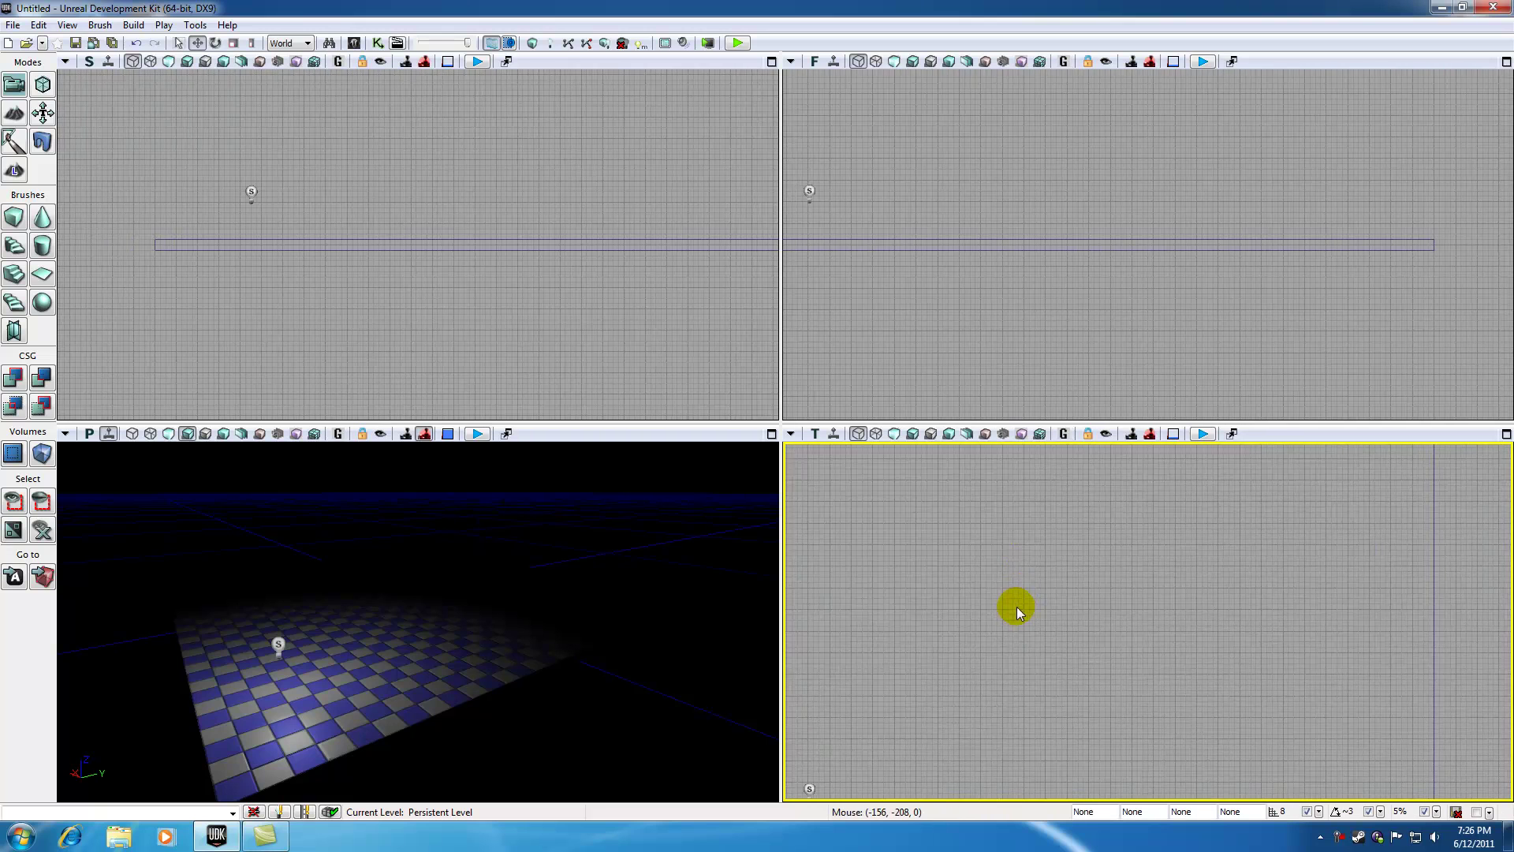
{"action": "scroll", "coordinate": [1013, 623], "scroll_direction": "up", "scroll_amount": 3}
{"action": "scroll", "coordinate": [1012, 626], "scroll_direction": "down", "scroll_amount": 1}
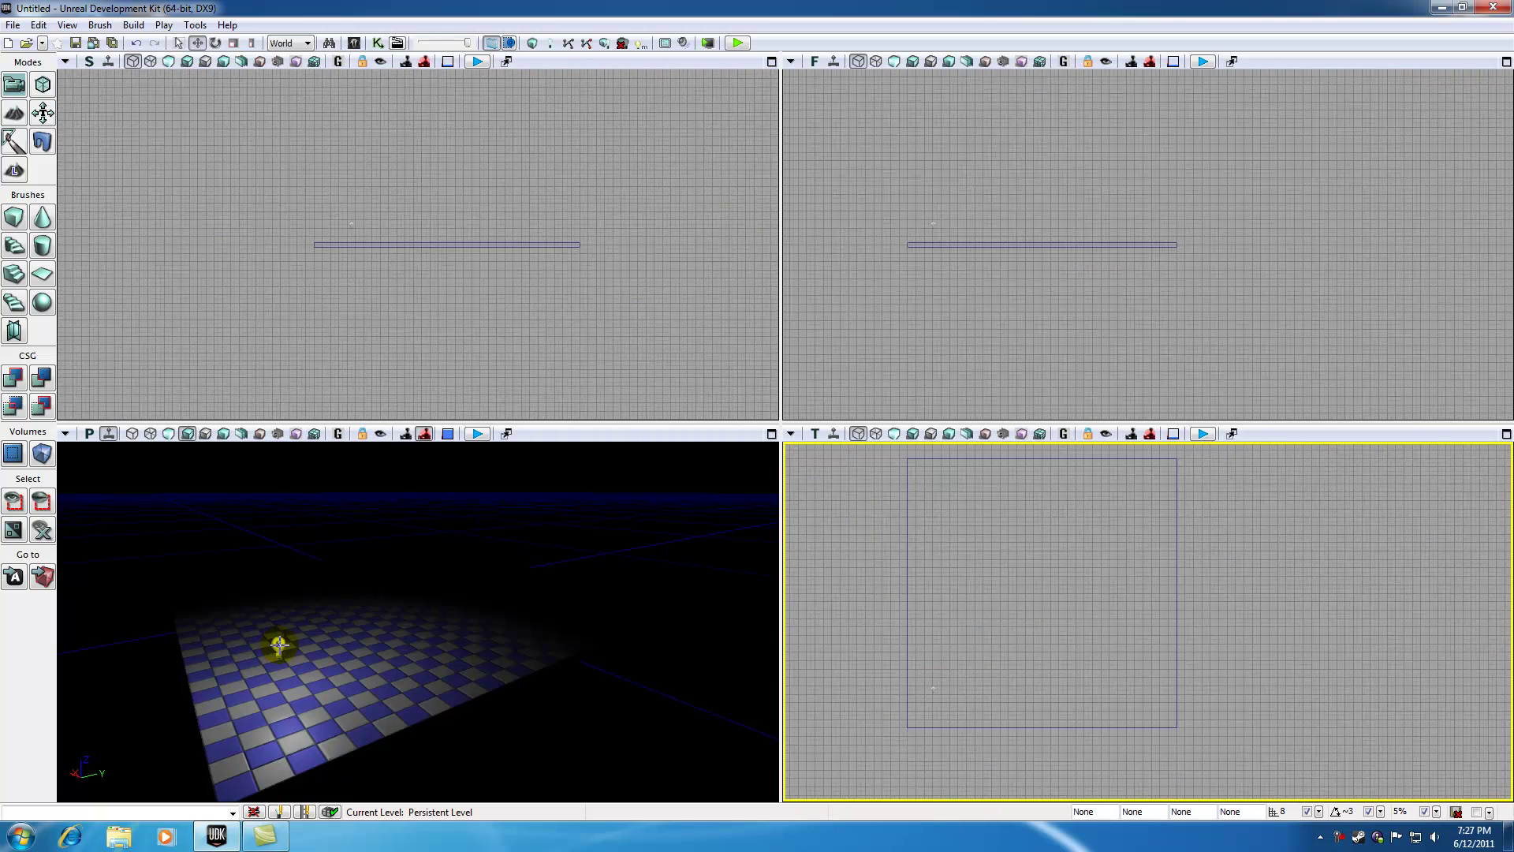
{"action": "left_click", "coordinate": [279, 645]}
{"action": "mouse_move", "coordinate": [953, 664]}
{"action": "left_mouse_down"}
{"action": "mouse_move", "coordinate": [987, 636]}
{"action": "mouse_move", "coordinate": [980, 652]}
{"action": "left_mouse_up"}
Step: Examine how far the point light reaches across the floor and inspect the unlit far corner
{"action": "left_click", "coordinate": [377, 676]}
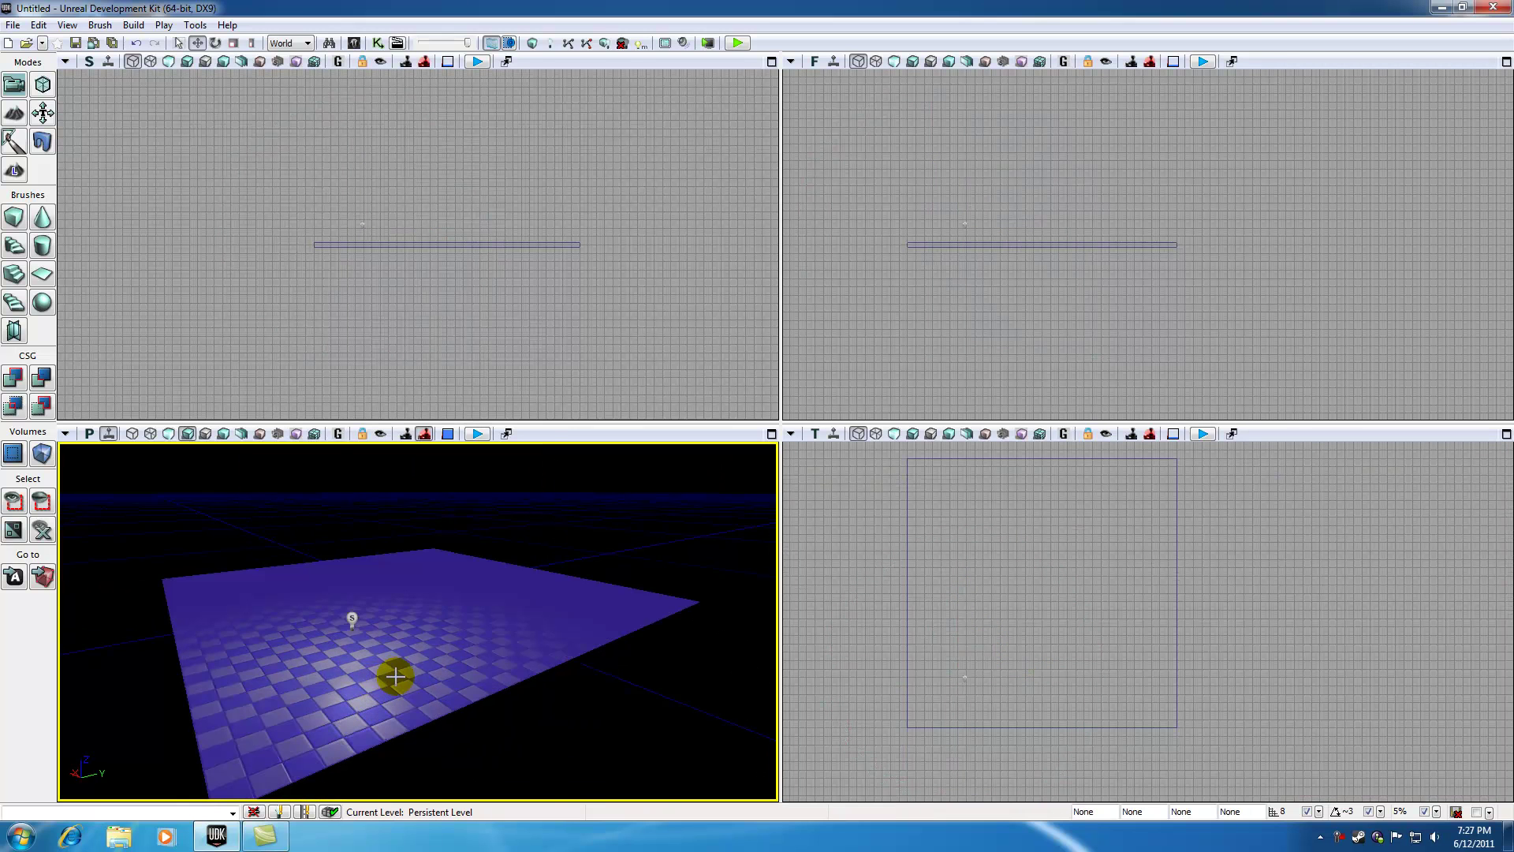
{"action": "left_click_drag", "start_coordinate": [395, 676], "coordinate": [471, 639]}
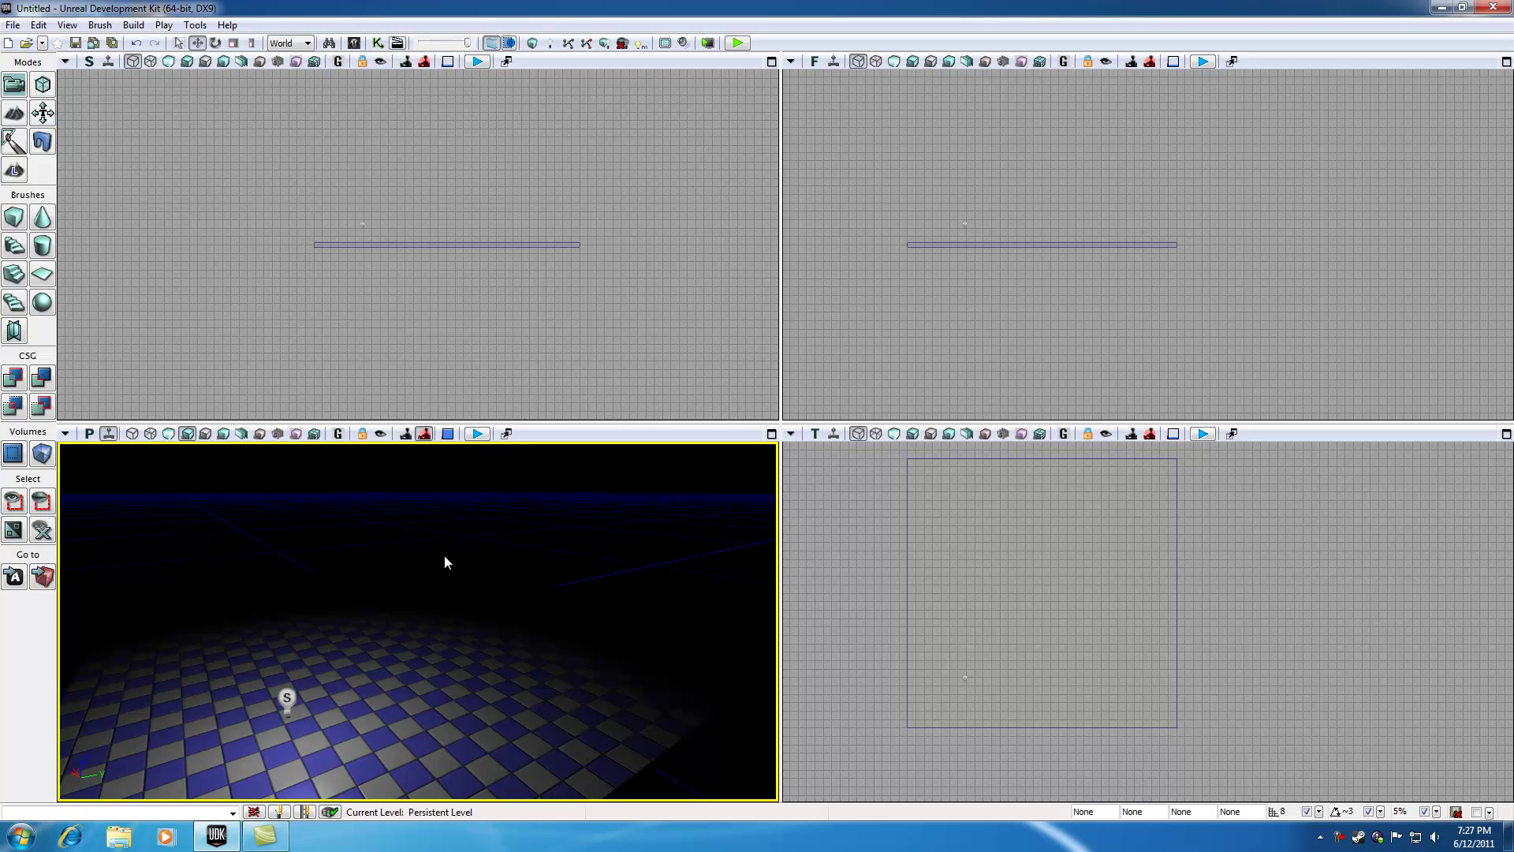
{"action": "left_click", "coordinate": [287, 700]}
{"action": "left_click", "coordinate": [287, 700]}
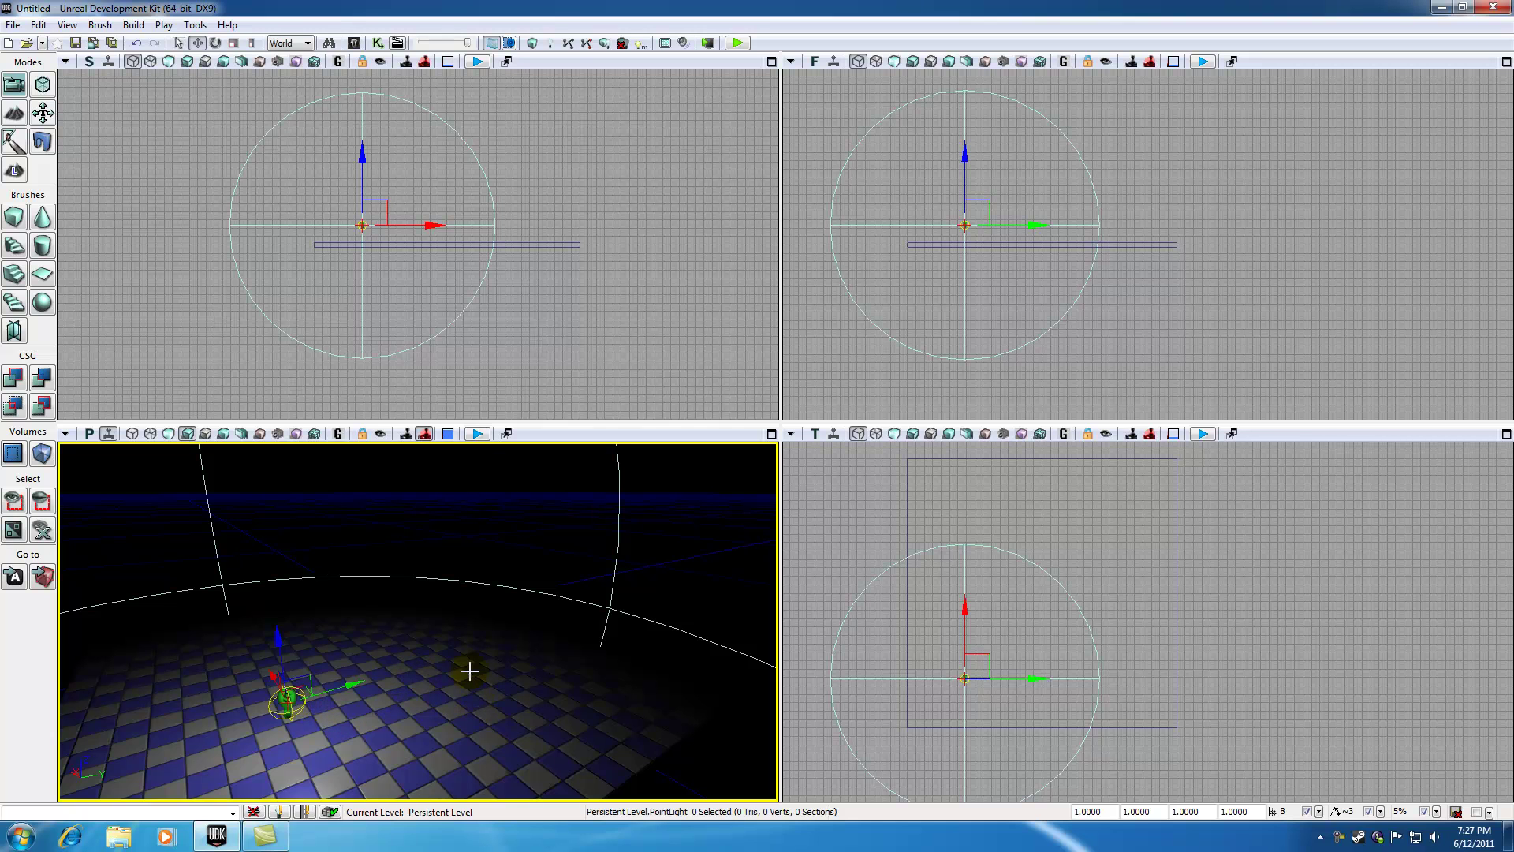
{"action": "left_click", "coordinate": [459, 648]}
{"action": "mouse_move", "coordinate": [352, 662]}
{"action": "left_mouse_down"}
{"action": "mouse_move", "coordinate": [378, 568]}
{"action": "mouse_move", "coordinate": [371, 536]}
{"action": "mouse_move", "coordinate": [351, 662]}
{"action": "left_mouse_up"}
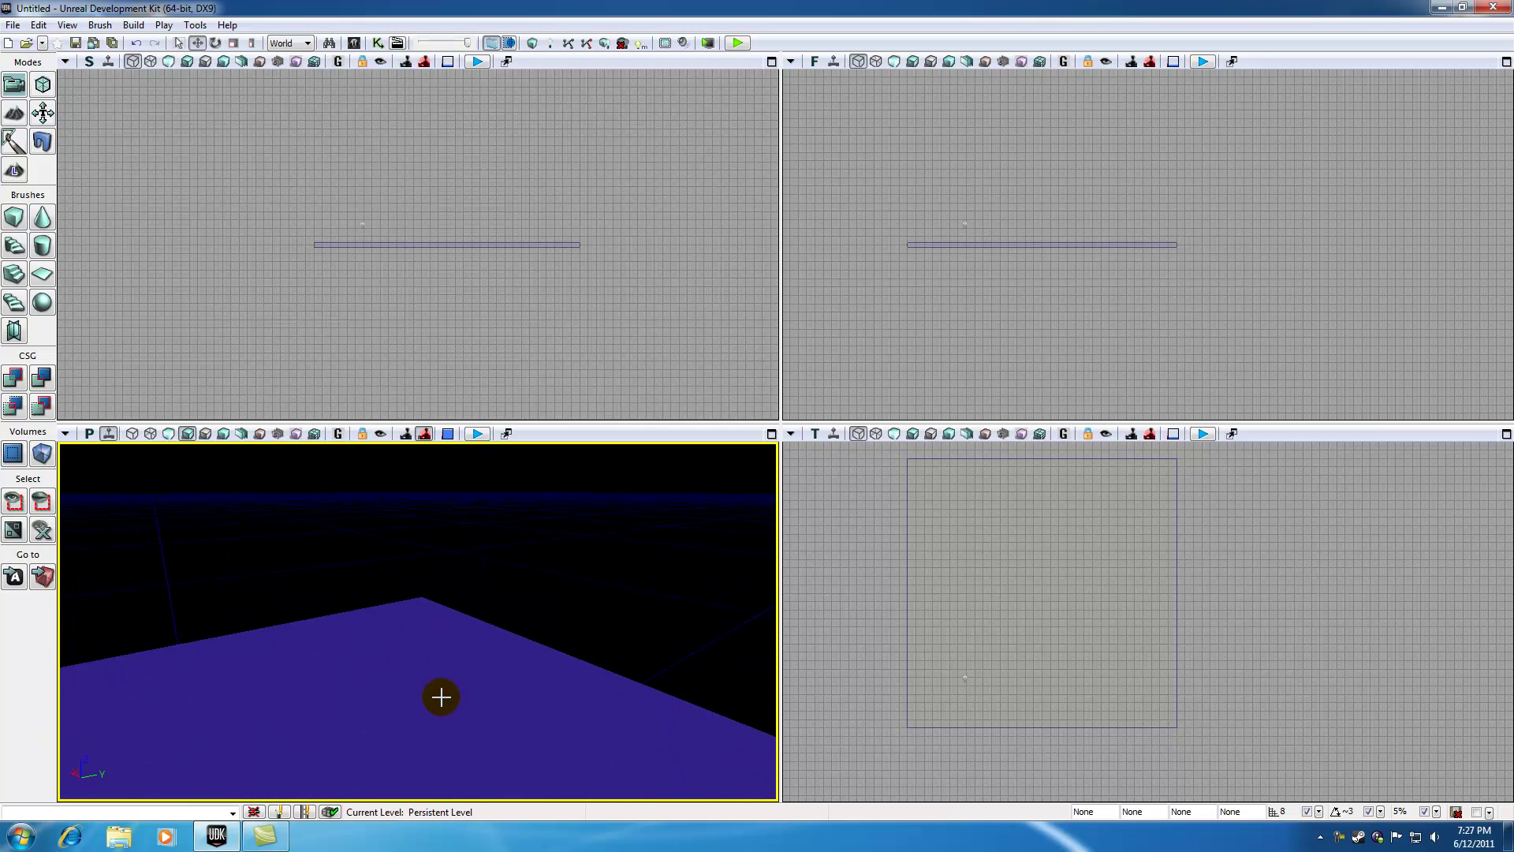
{"action": "left_click", "coordinate": [520, 598]}
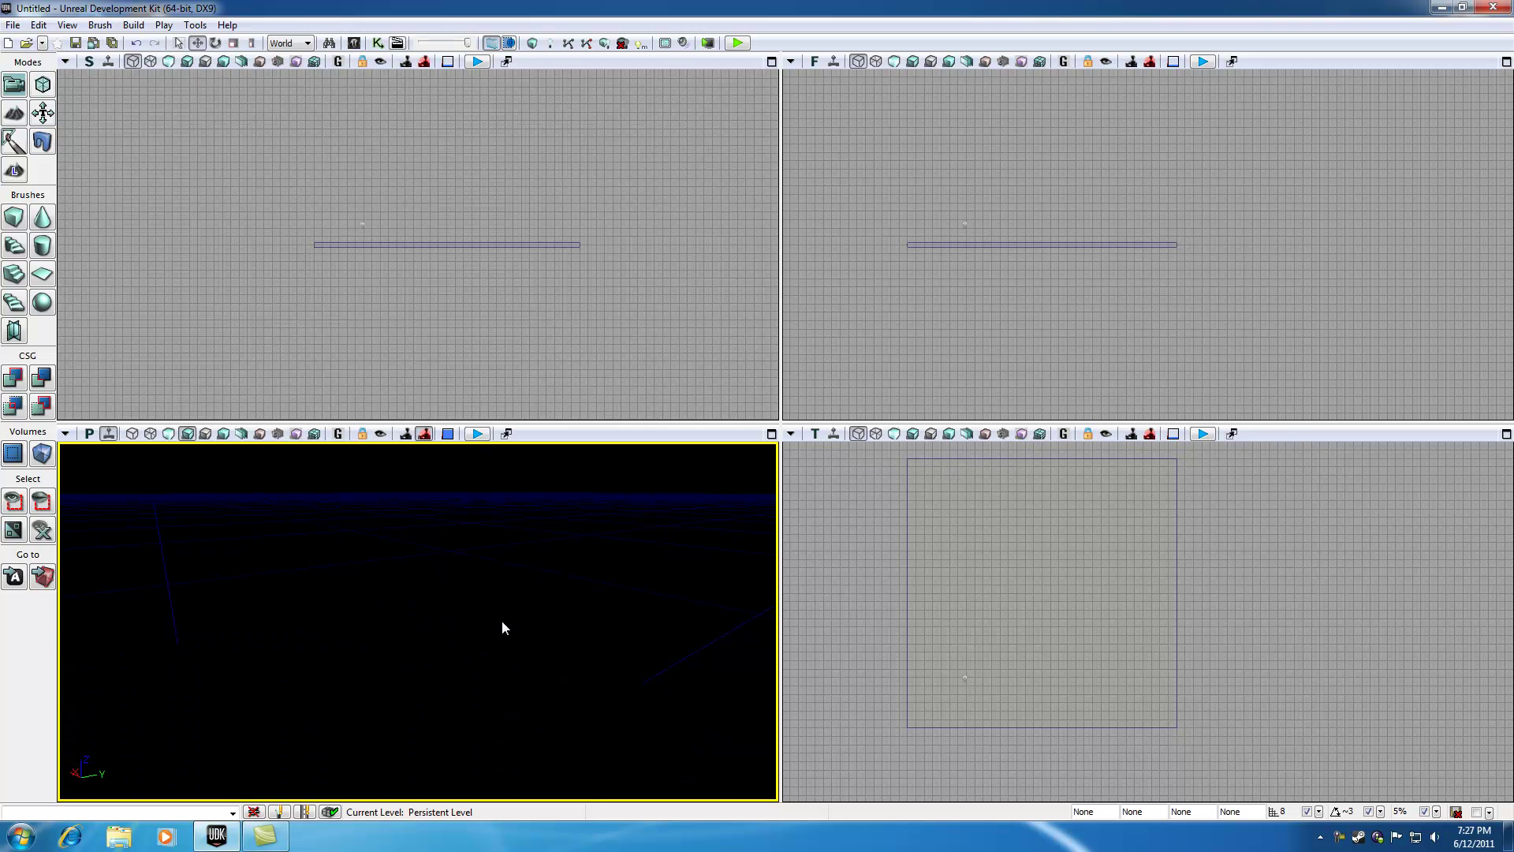
{"action": "left_click_drag", "start_coordinate": [502, 622], "coordinate": [473, 757]}
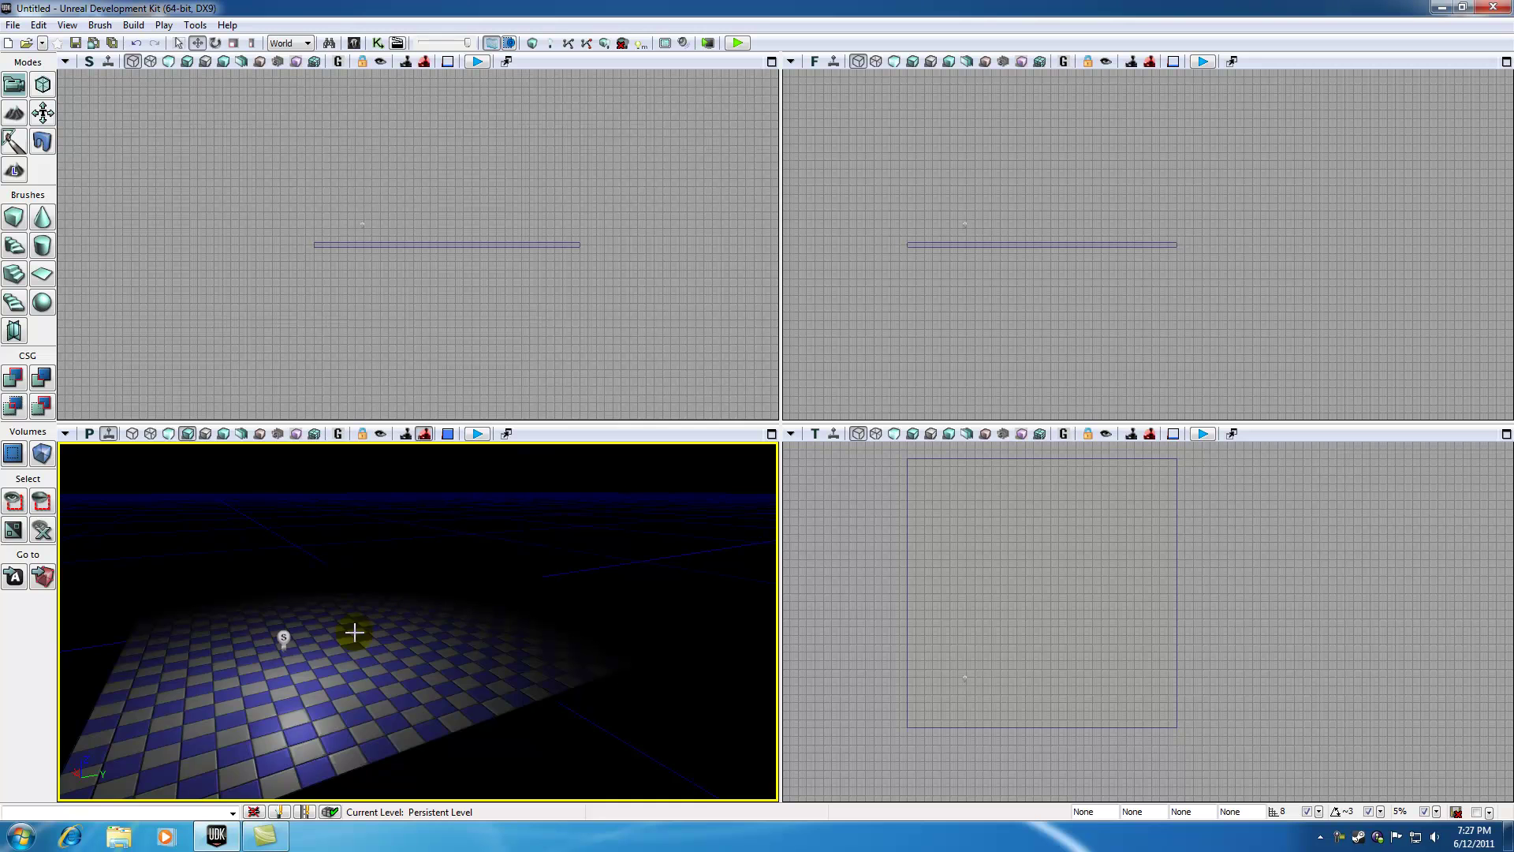
{"action": "left_click", "coordinate": [284, 639]}
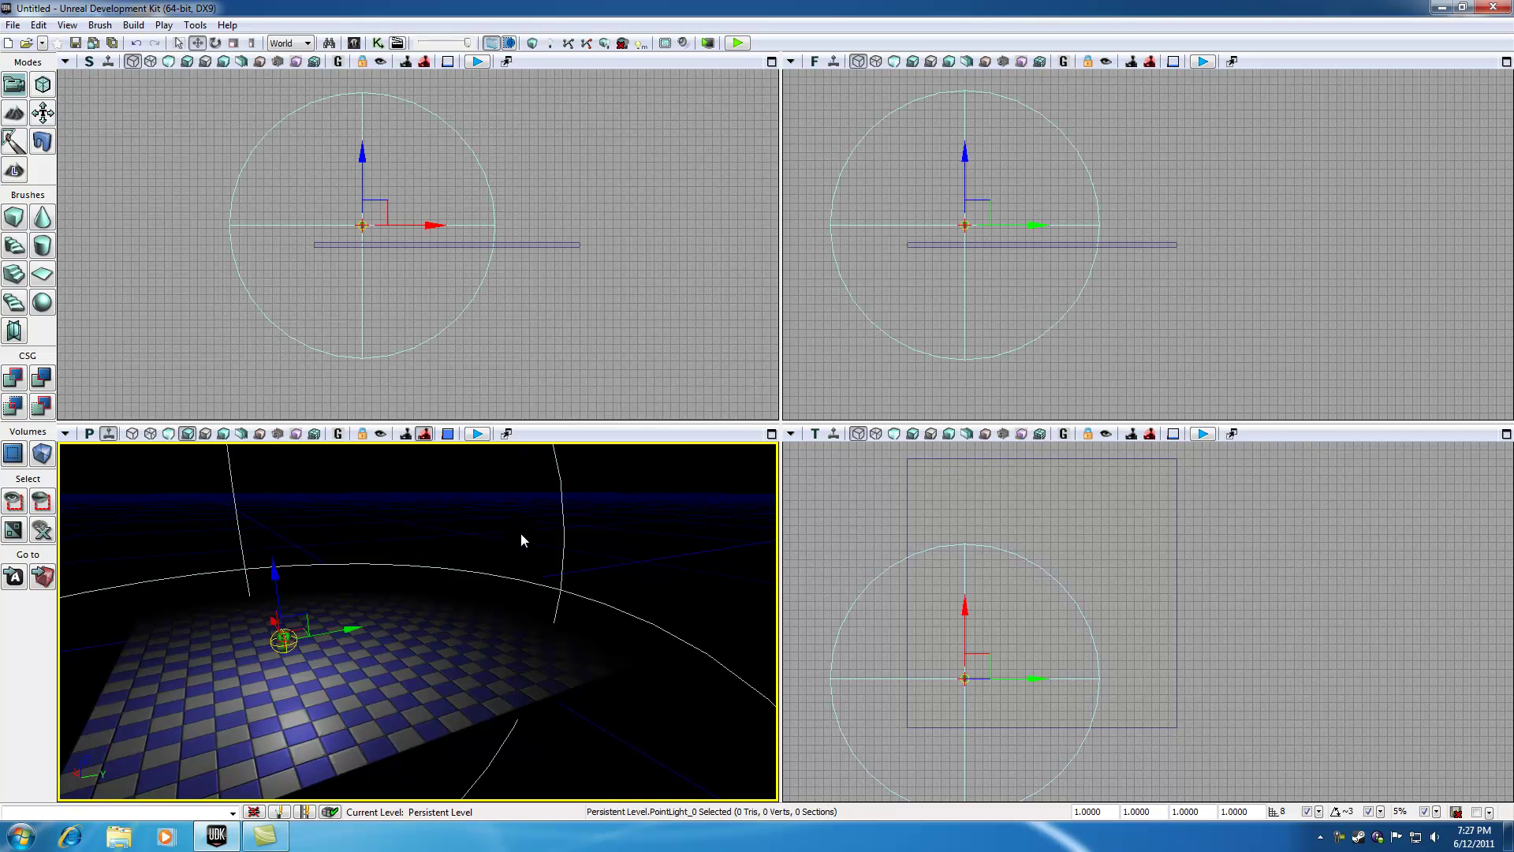
{"action": "left_click_drag", "start_coordinate": [517, 526], "coordinate": [518, 606]}
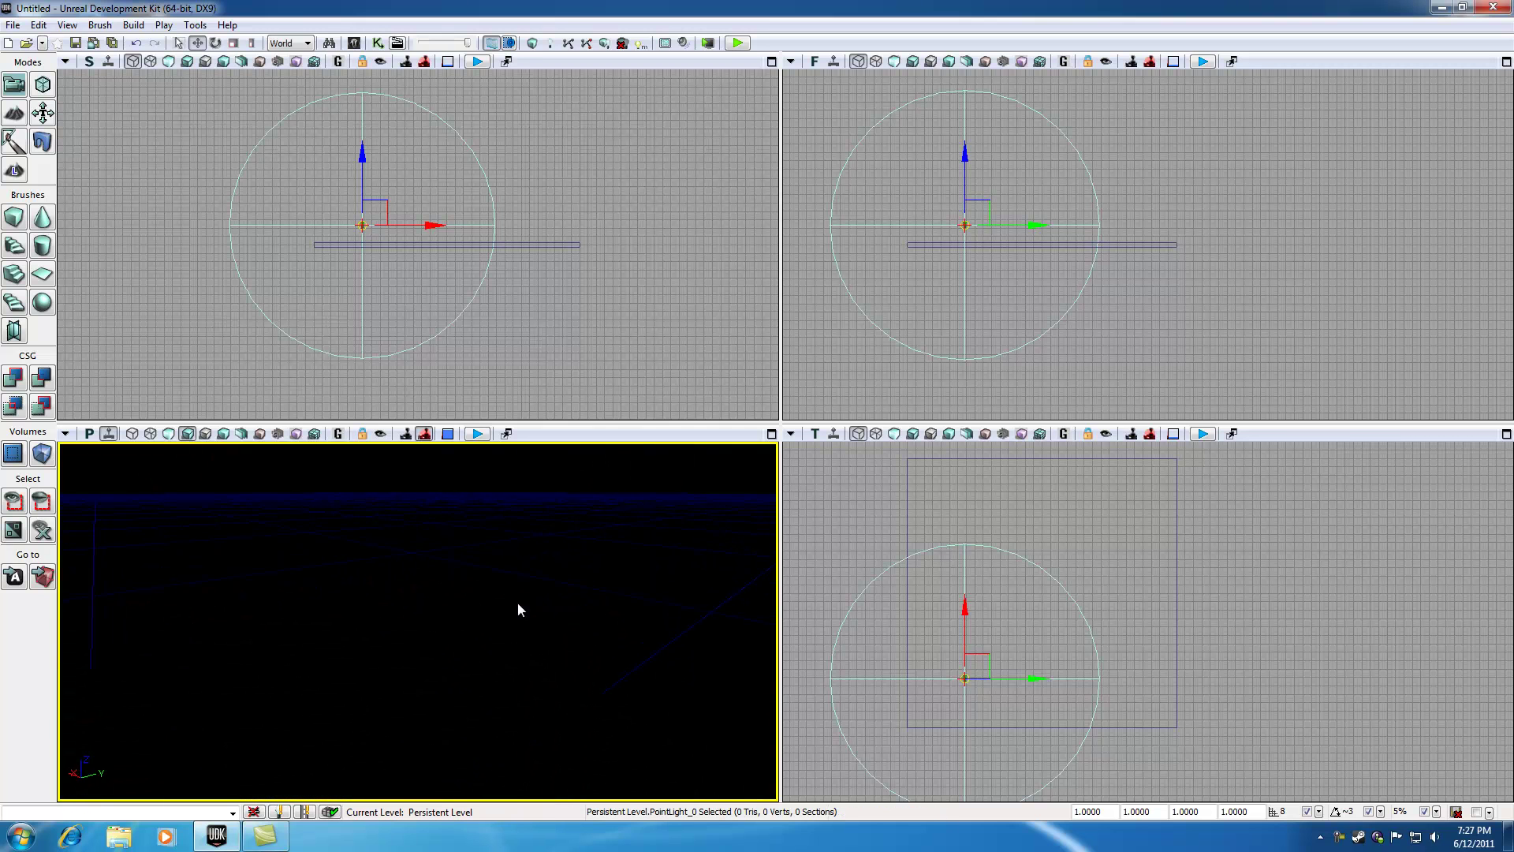
Step: Search all assets in the Content Browser for "light" and filter the results to Static Meshes
{"action": "left_click", "coordinate": [355, 43]}
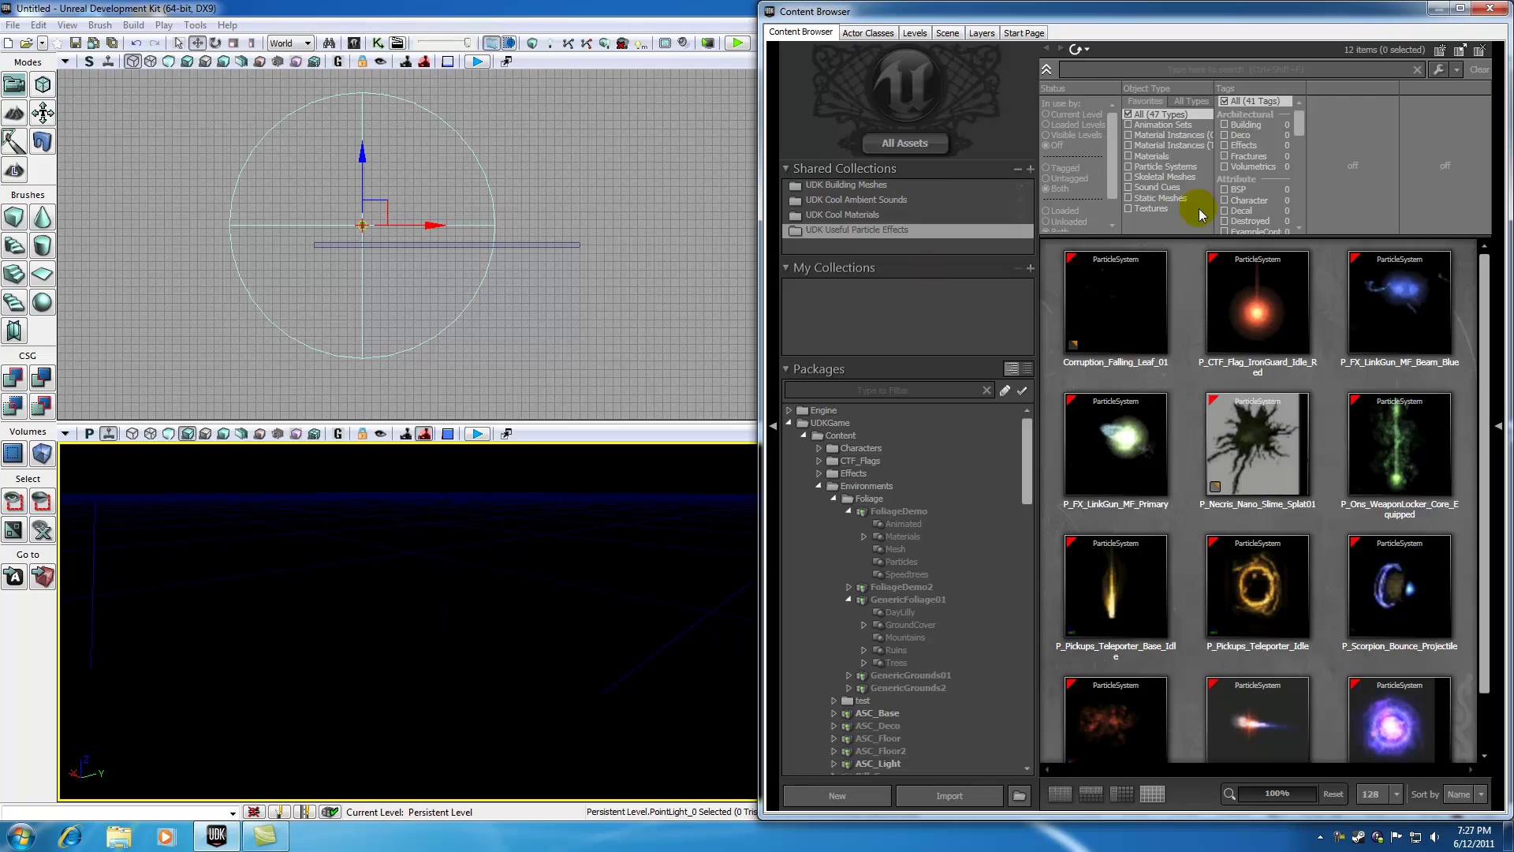
{"action": "left_click", "coordinate": [906, 143]}
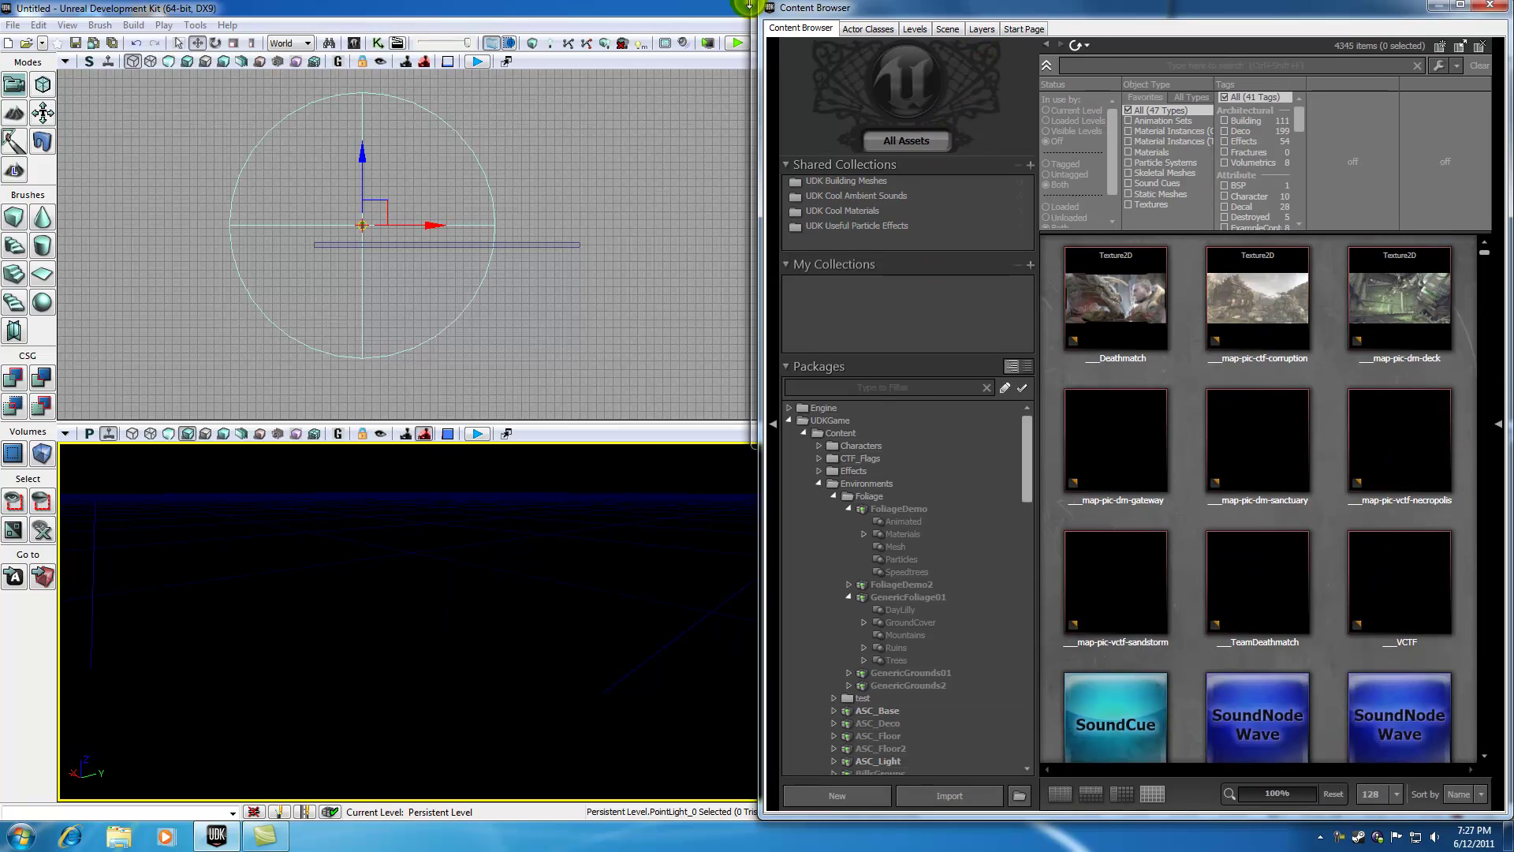
{"action": "double_click", "coordinate": [855, 11]}
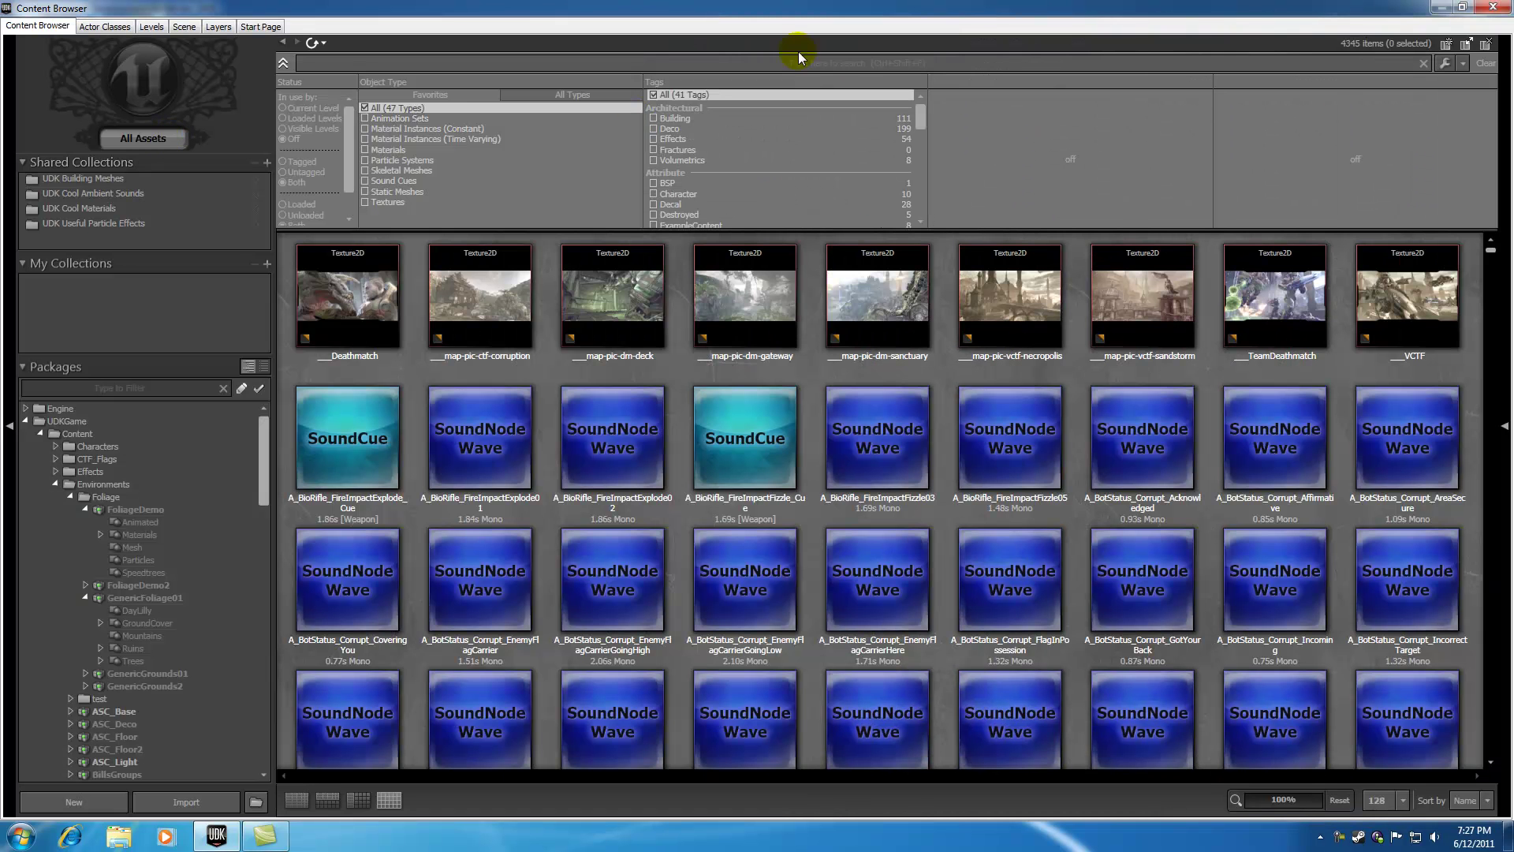
{"action": "left_click", "coordinate": [900, 64]}
{"action": "type", "text": "light"}
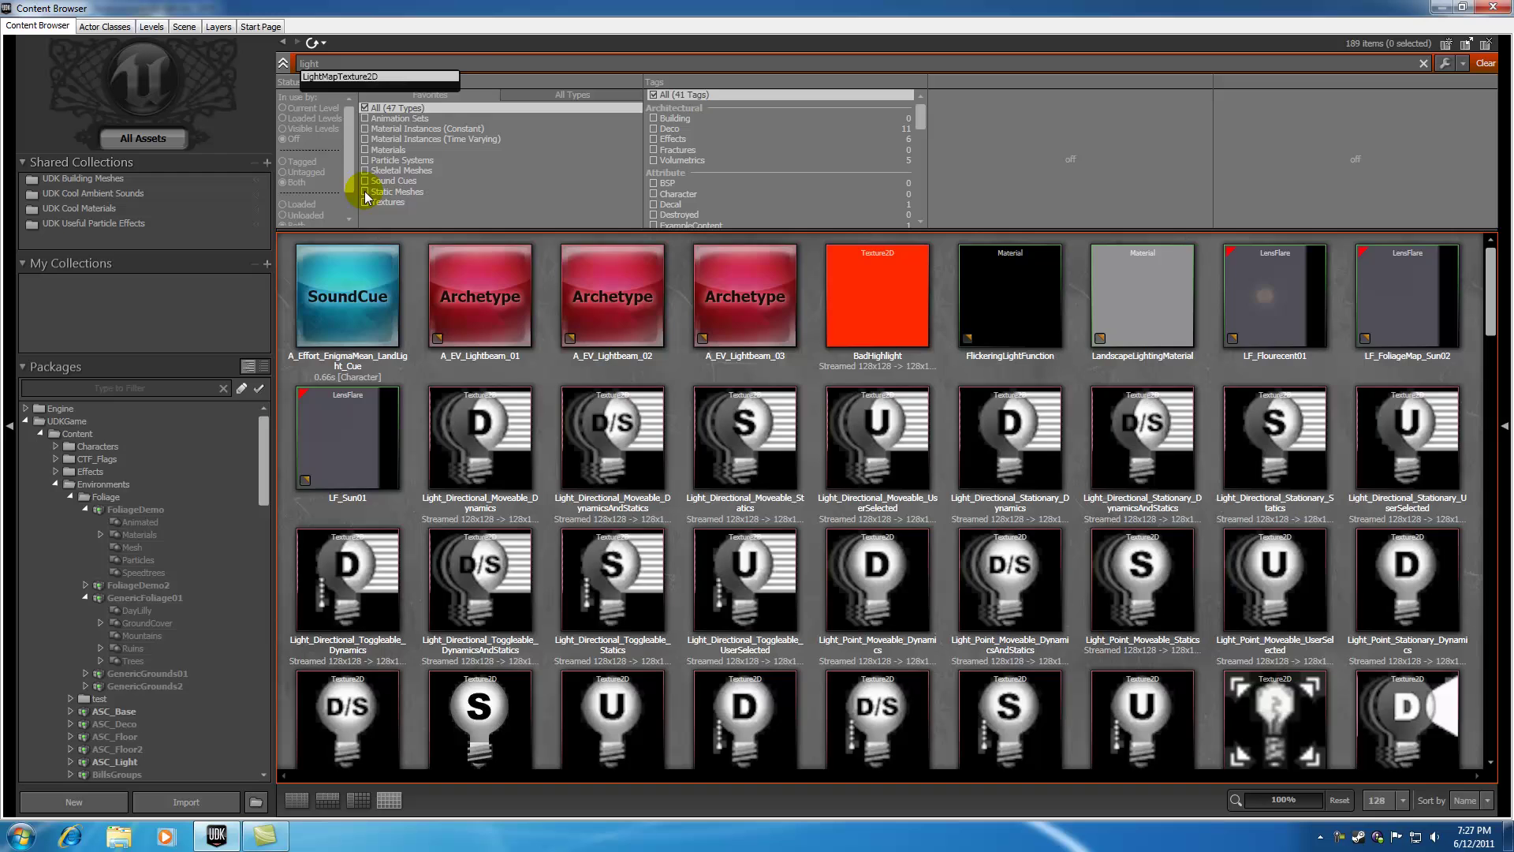
{"action": "left_click", "coordinate": [365, 192]}
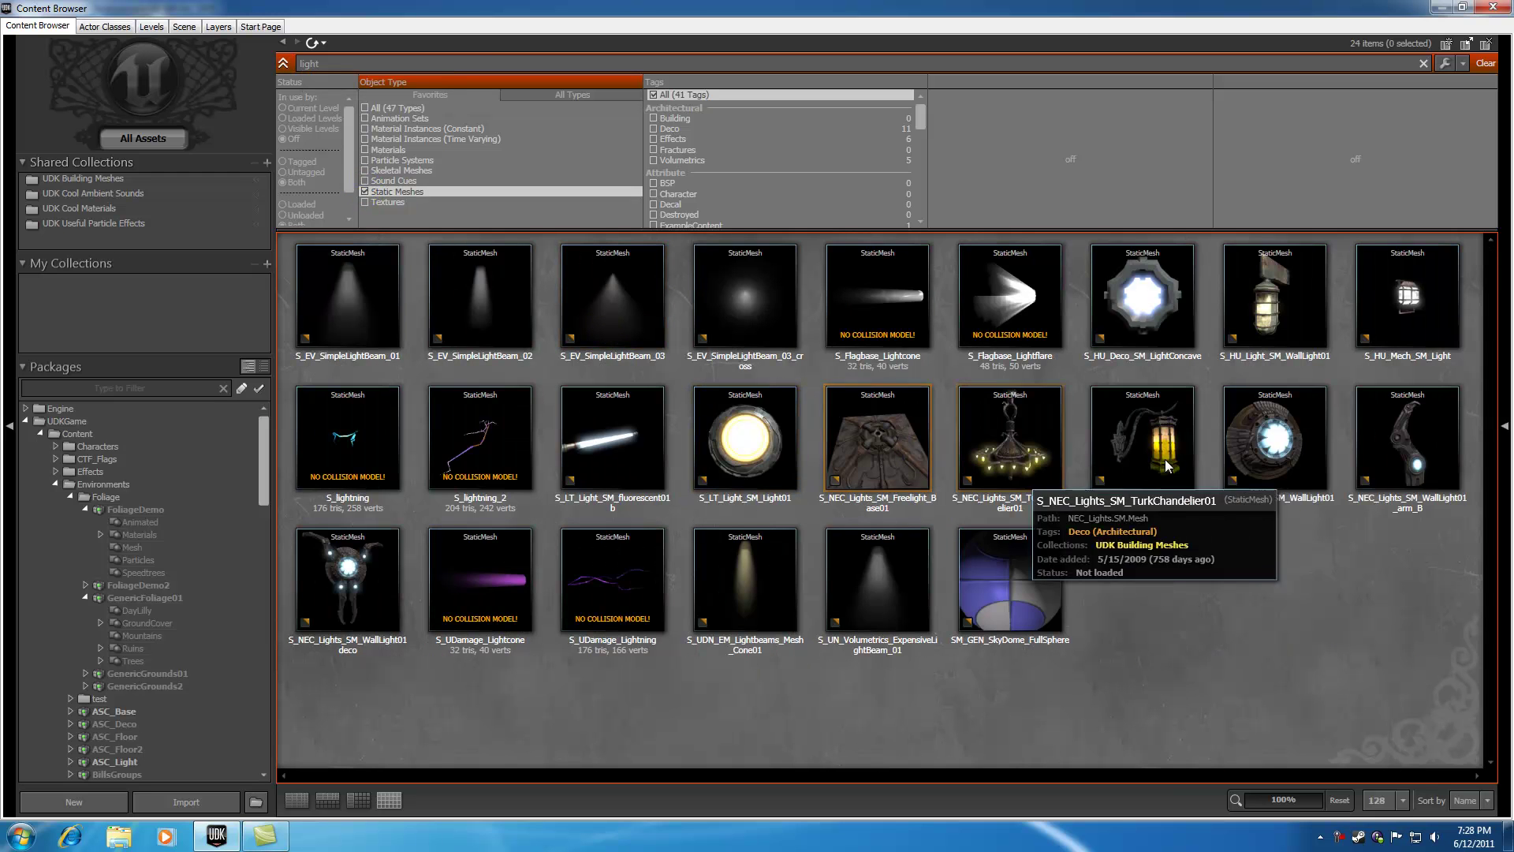
{"action": "double_click", "coordinate": [1057, 11]}
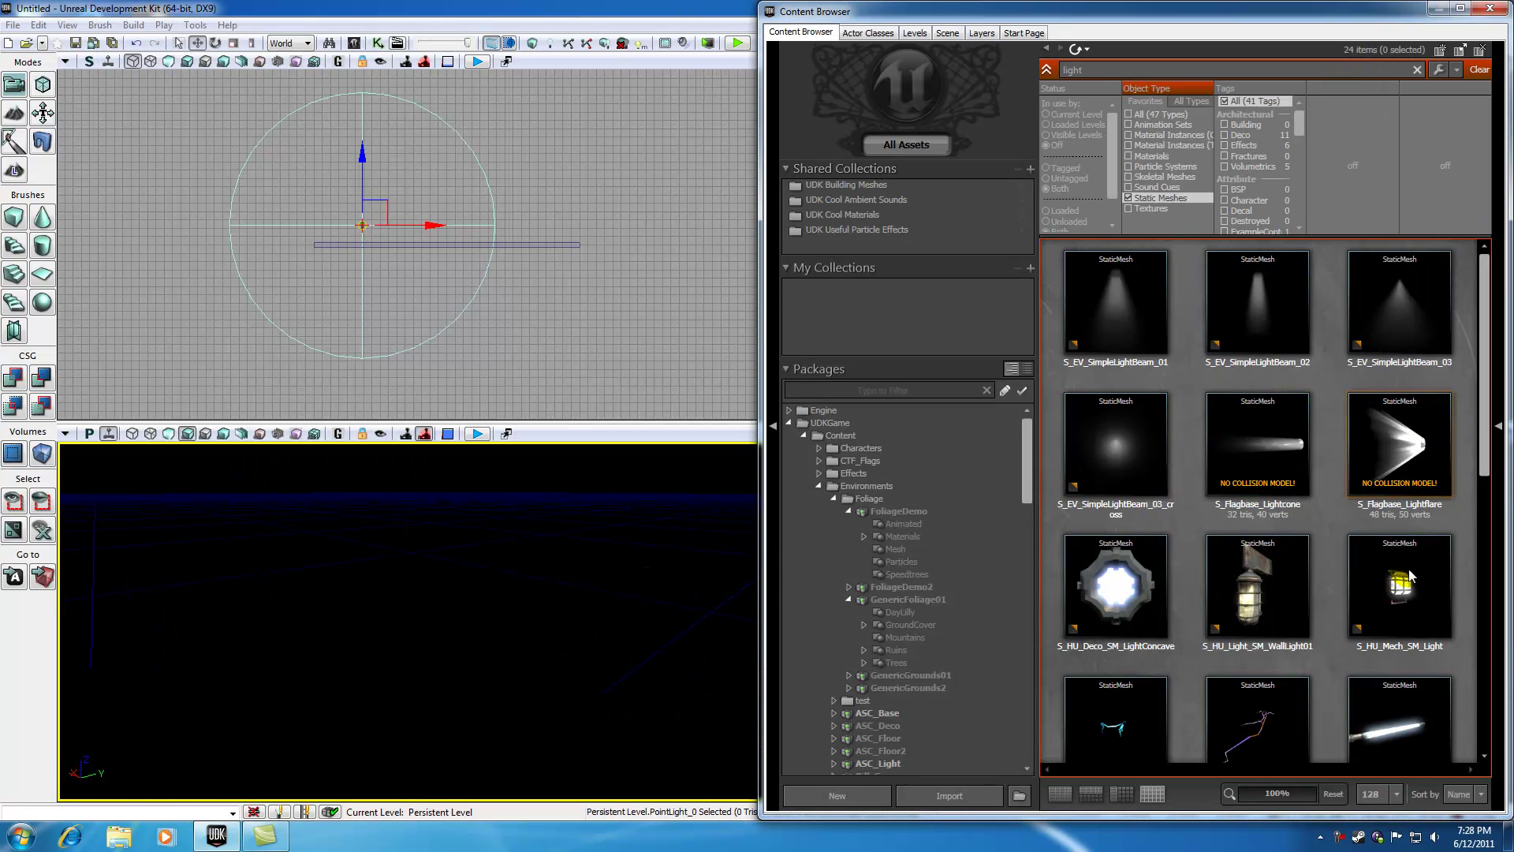
Step: Place the S_NEC_Lights_SM_TurkLamp01 static mesh on the unlit far part of the floor
{"action": "left_click_drag", "start_coordinate": [1488, 364], "coordinate": [1482, 625]}
{"action": "left_click", "coordinate": [1112, 396]}
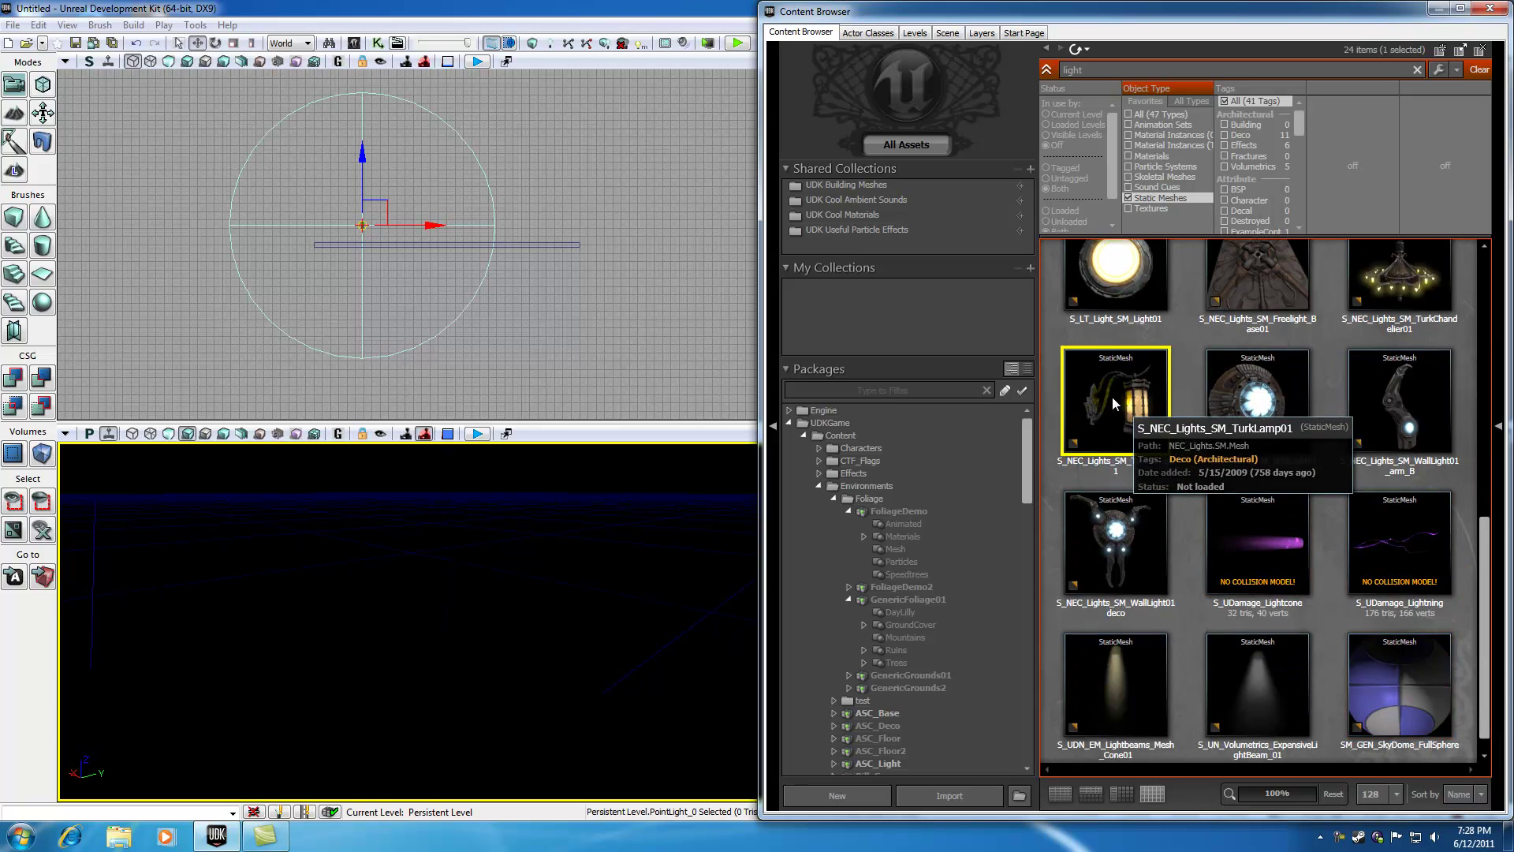
{"action": "left_click_drag", "start_coordinate": [1113, 396], "coordinate": [595, 600]}
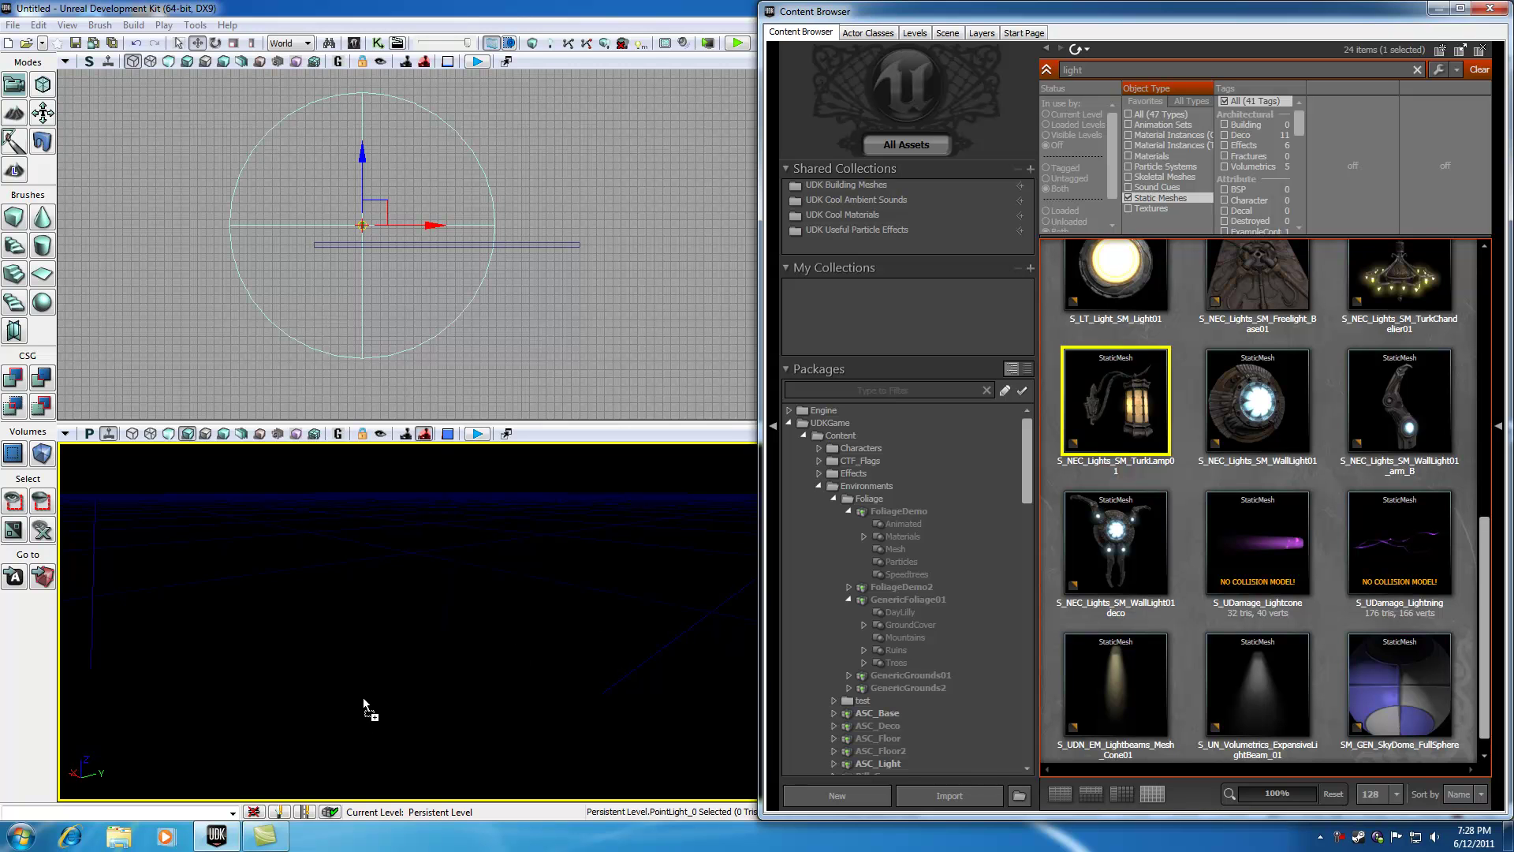
{"action": "left_click_drag", "start_coordinate": [363, 698], "coordinate": [364, 694]}
{"action": "left_click", "coordinate": [818, 612]}
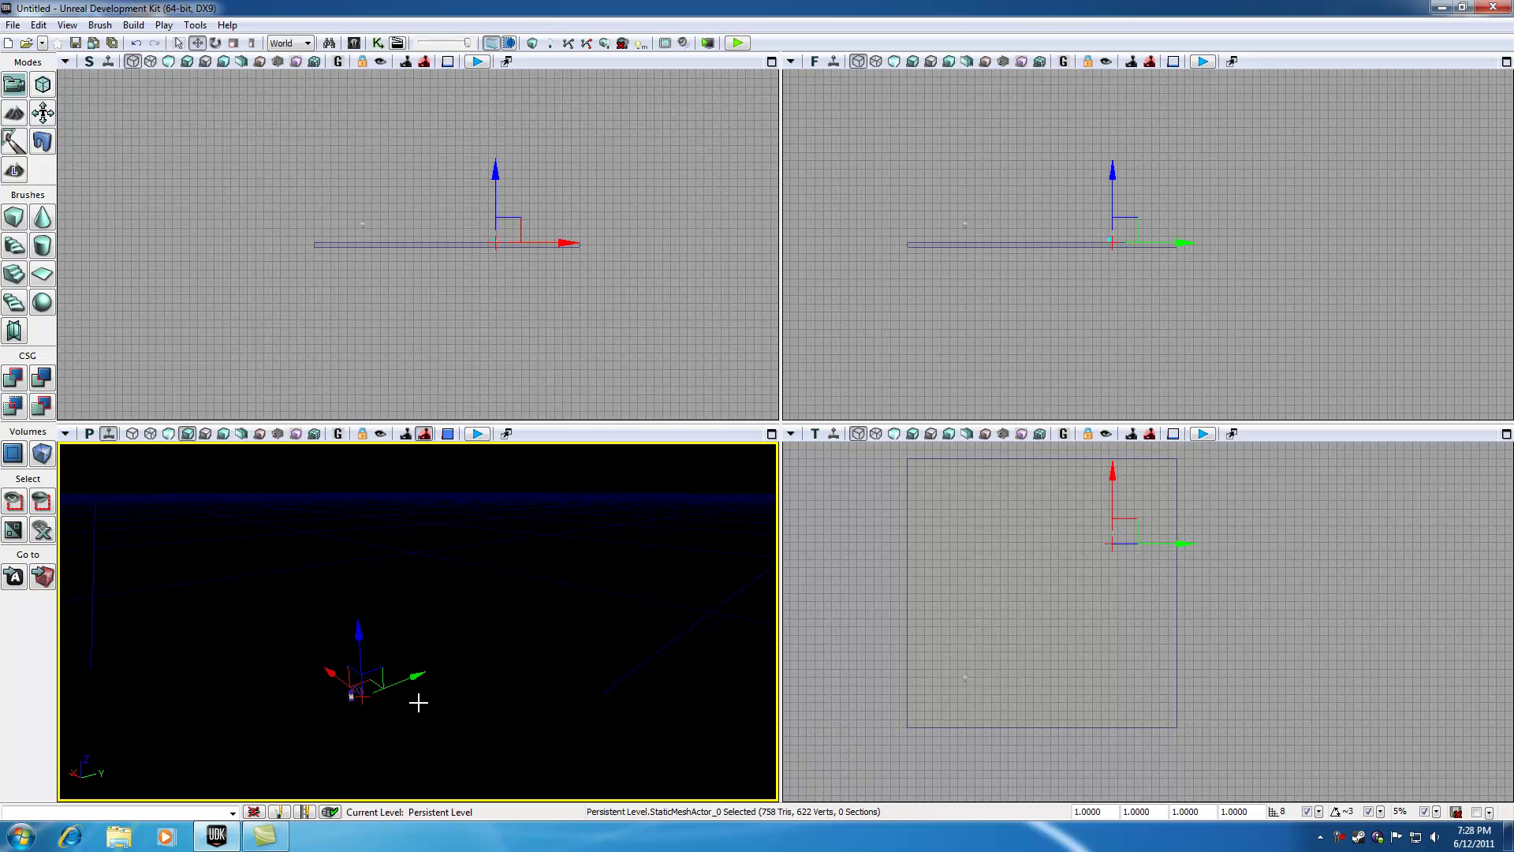
Step: Set the lamp mesh's overall draw scale to 3.0 and raise it above the floor
{"action": "left_click", "coordinate": [1098, 811]}
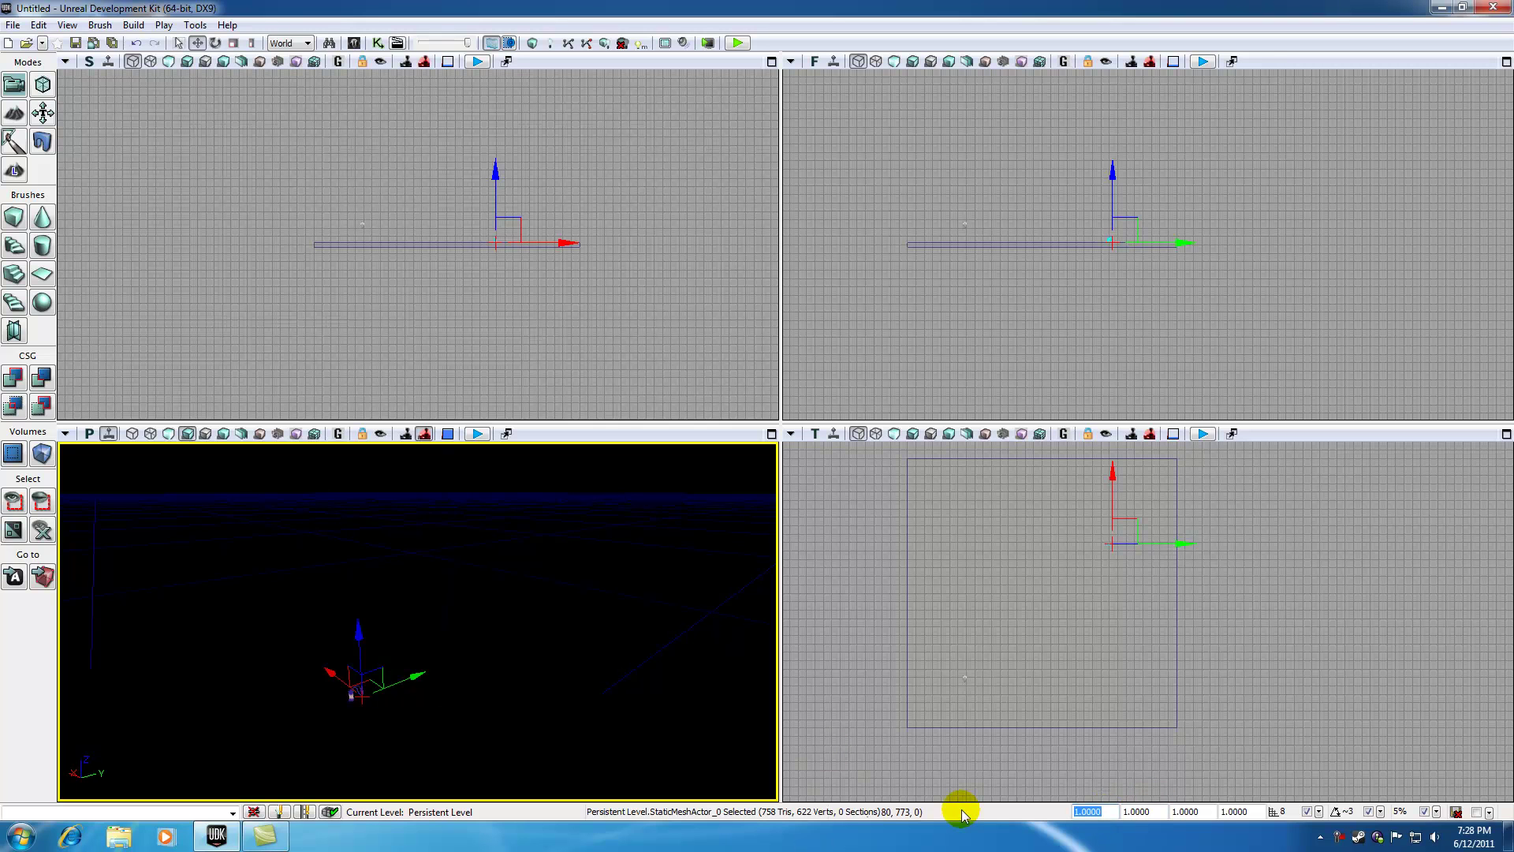
{"action": "type", "text": "3.0"}
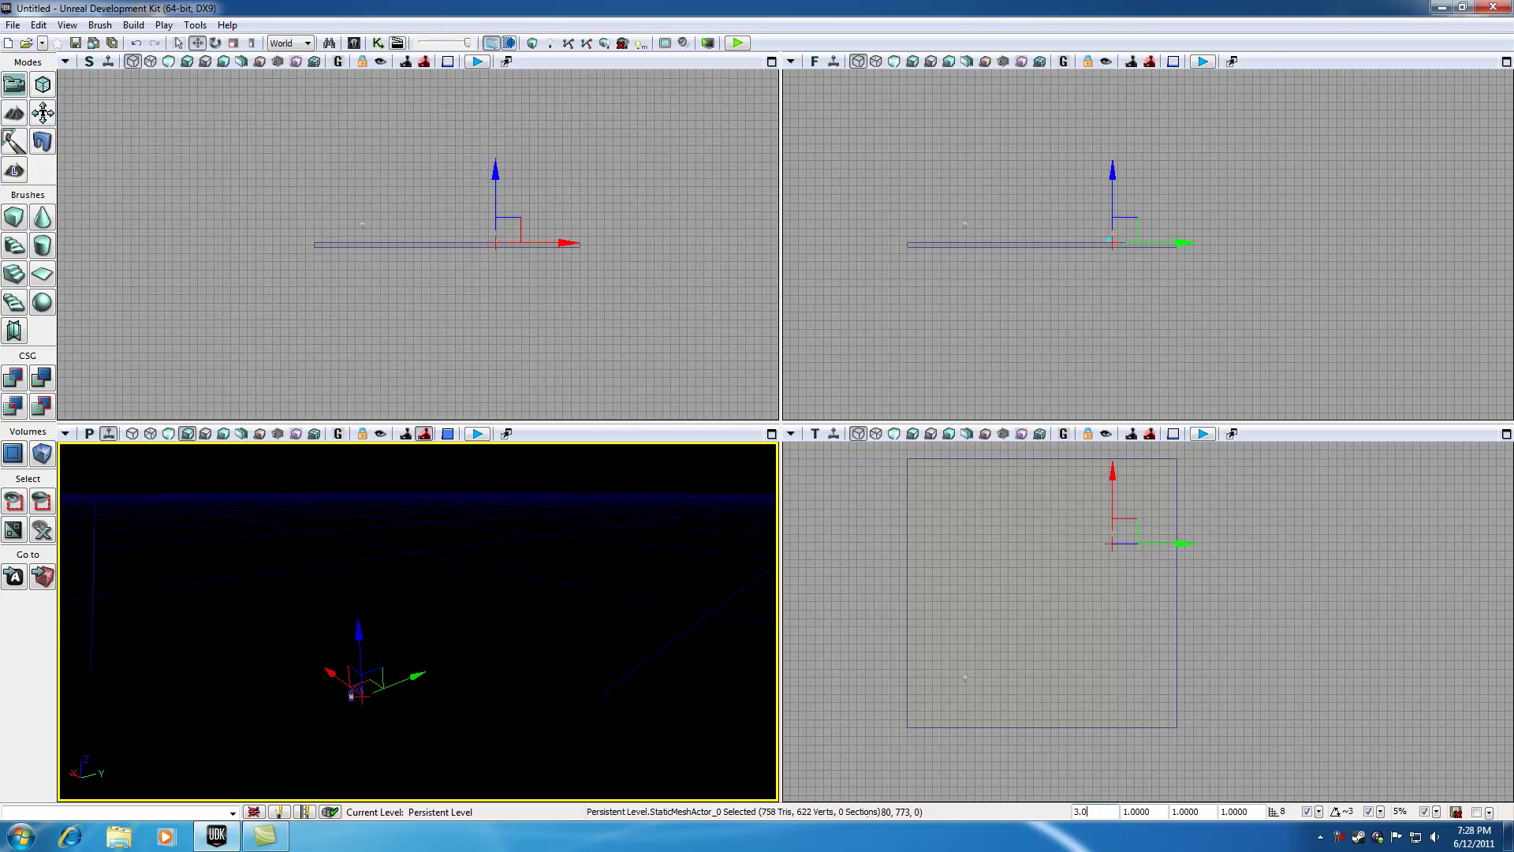
{"action": "left_click", "coordinate": [1146, 811]}
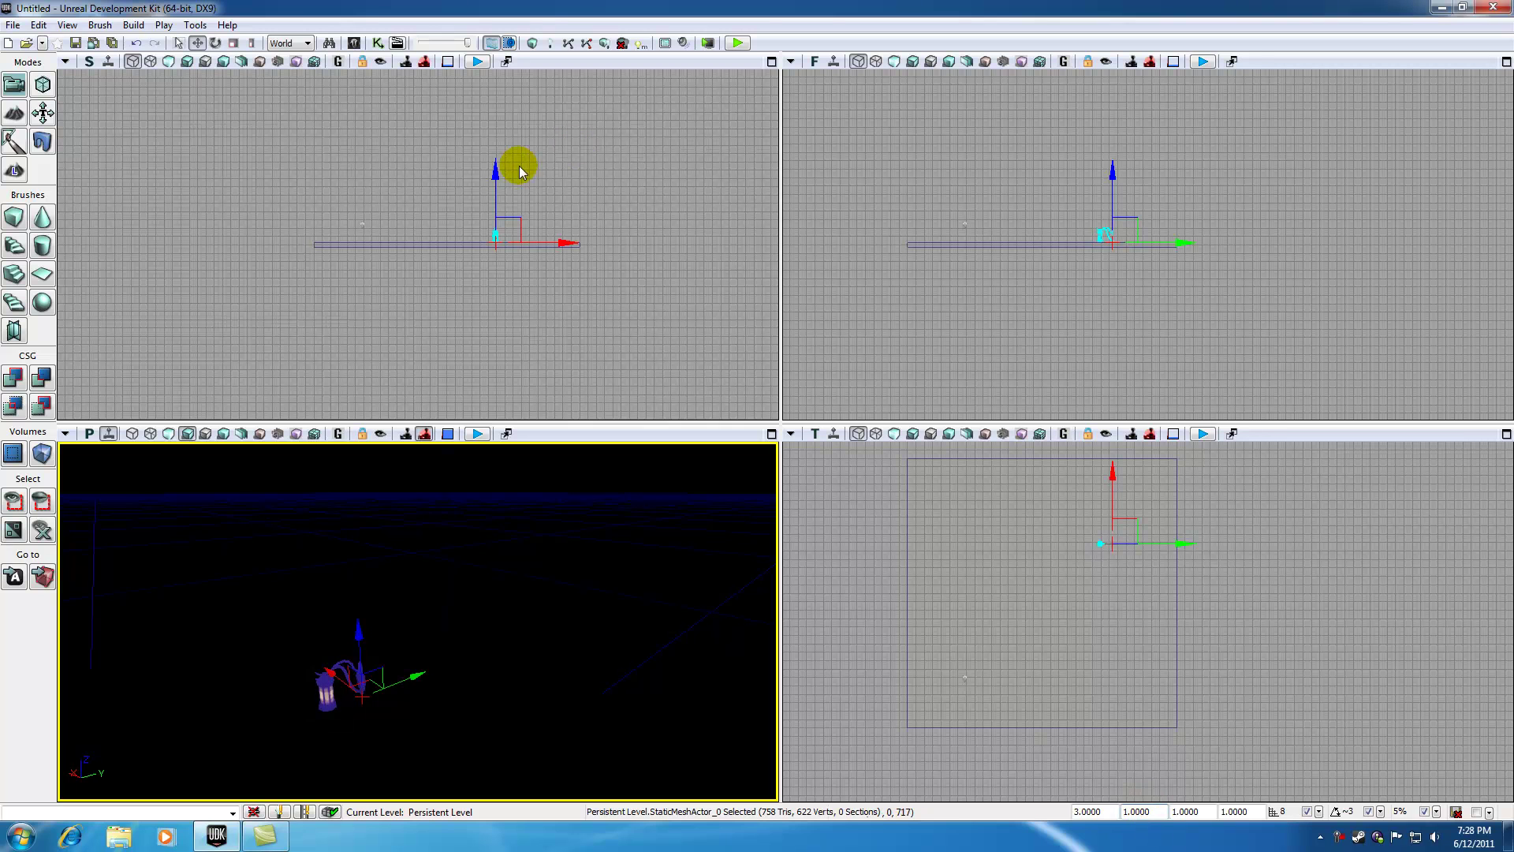
{"action": "left_click_drag", "start_coordinate": [497, 173], "coordinate": [499, 152]}
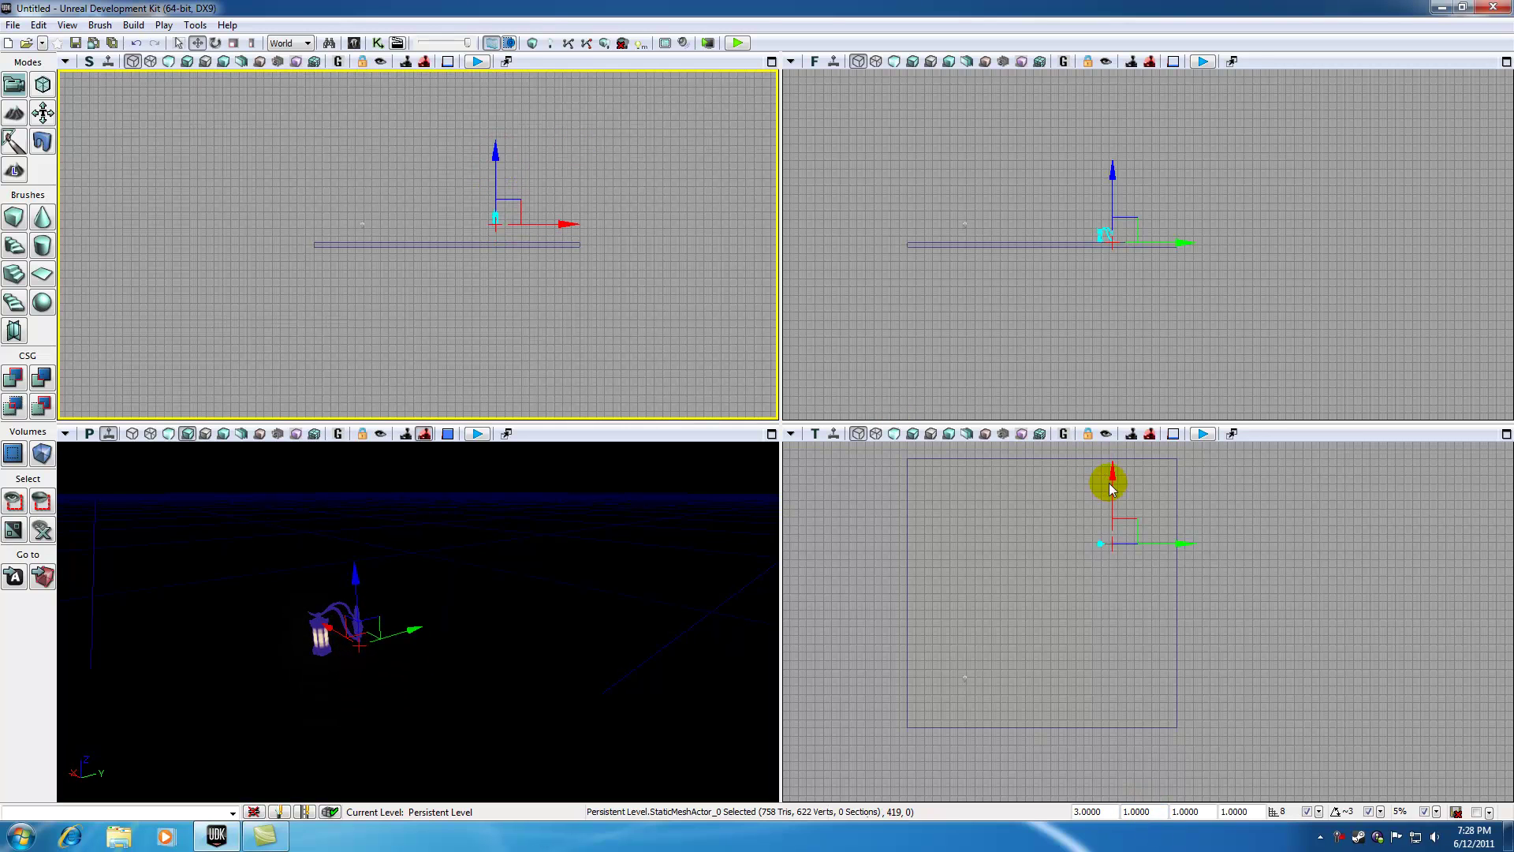
Step: Move the lamp mesh closer to the floor's unlit far corner and clear the selection
{"action": "left_click_drag", "start_coordinate": [1122, 524], "coordinate": [1125, 498]}
{"action": "left_click_drag", "start_coordinate": [327, 635], "coordinate": [307, 702]}
{"action": "left_click", "coordinate": [365, 660]}
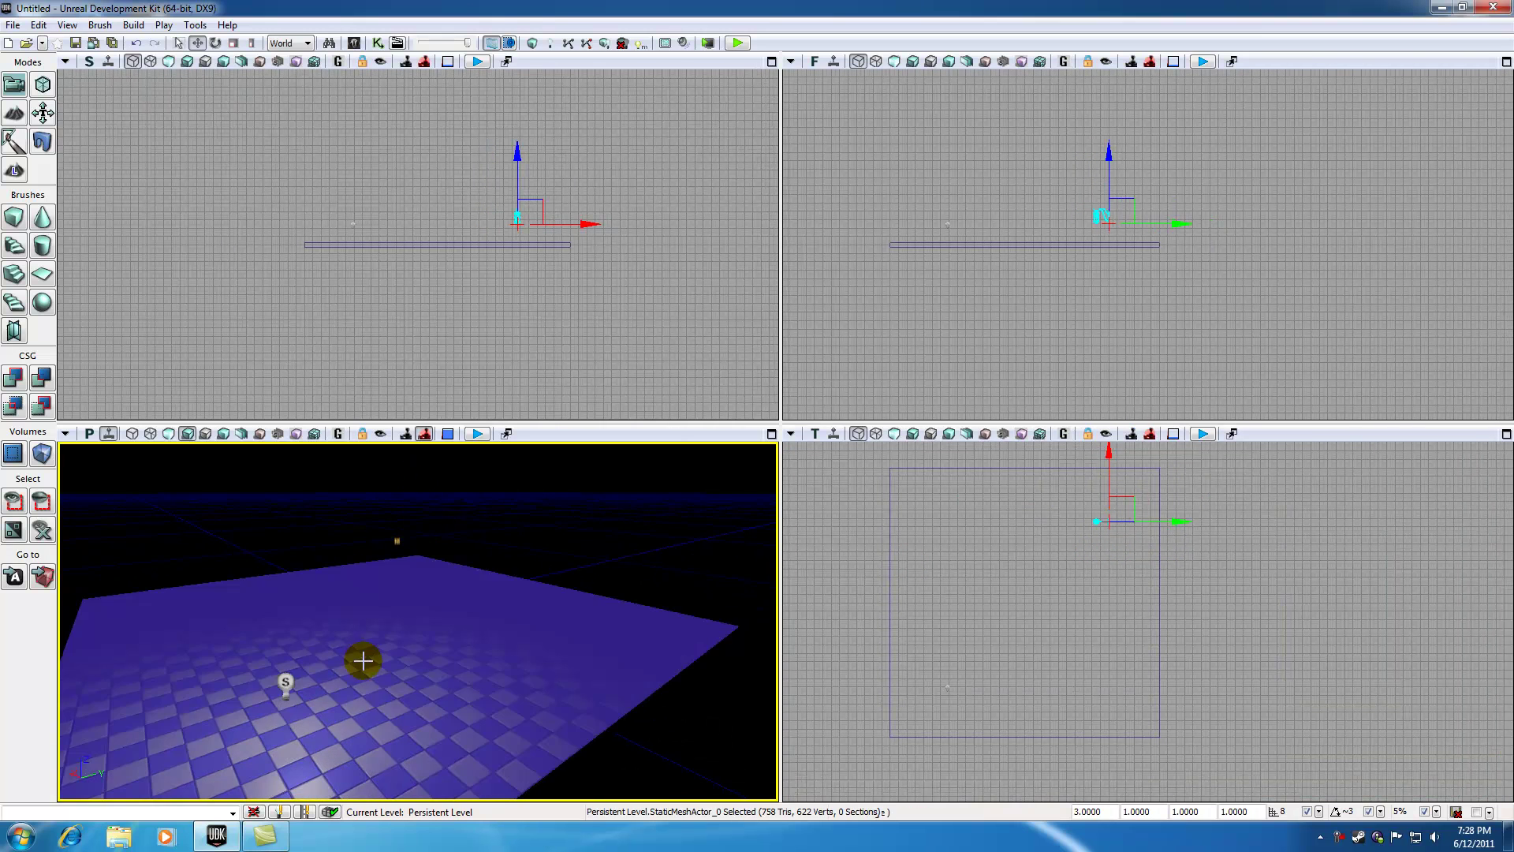
{"action": "scroll", "coordinate": [364, 656], "scroll_direction": "up", "scroll_amount": 4}
{"action": "right_click_drag", "start_coordinate": [352, 655], "coordinate": [349, 653]}
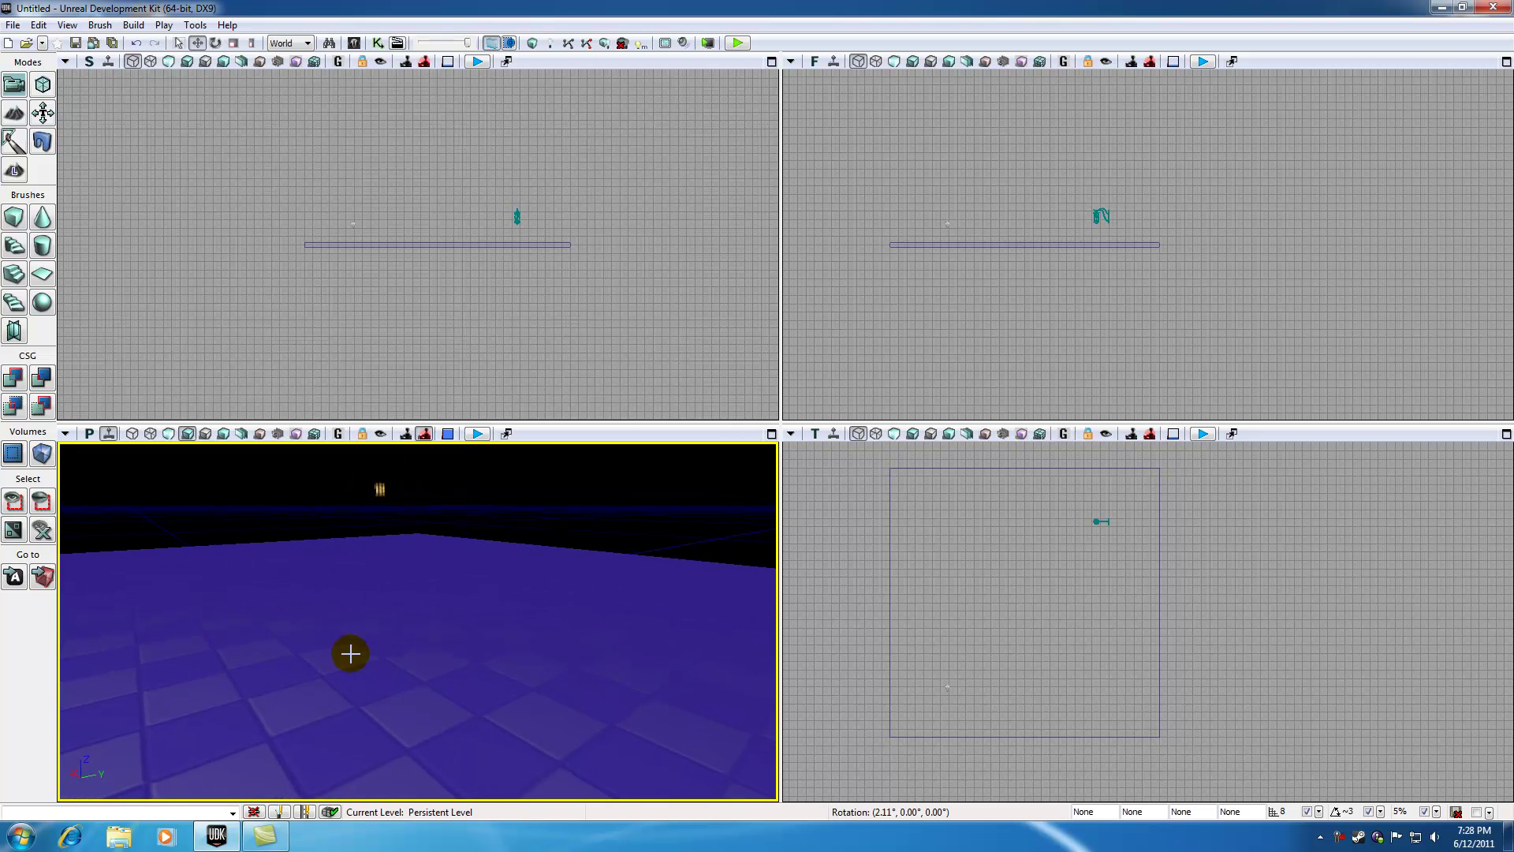
{"action": "left_click_drag", "start_coordinate": [350, 653], "coordinate": [349, 702]}
{"action": "left_click", "coordinate": [517, 534]}
Step: Inspect the point light and the distant lamp mesh by selecting each in turn, and compare their positions relative to the lit floor area
{"action": "mouse_move", "coordinate": [439, 556]}
{"action": "left_mouse_down"}
{"action": "mouse_move", "coordinate": [425, 557]}
{"action": "mouse_move", "coordinate": [453, 505]}
{"action": "mouse_move", "coordinate": [448, 533]}
{"action": "left_mouse_up"}
{"action": "middle_click_drag", "start_coordinate": [448, 533], "coordinate": [448, 486]}
{"action": "right_click_drag", "start_coordinate": [452, 526], "coordinate": [452, 544]}
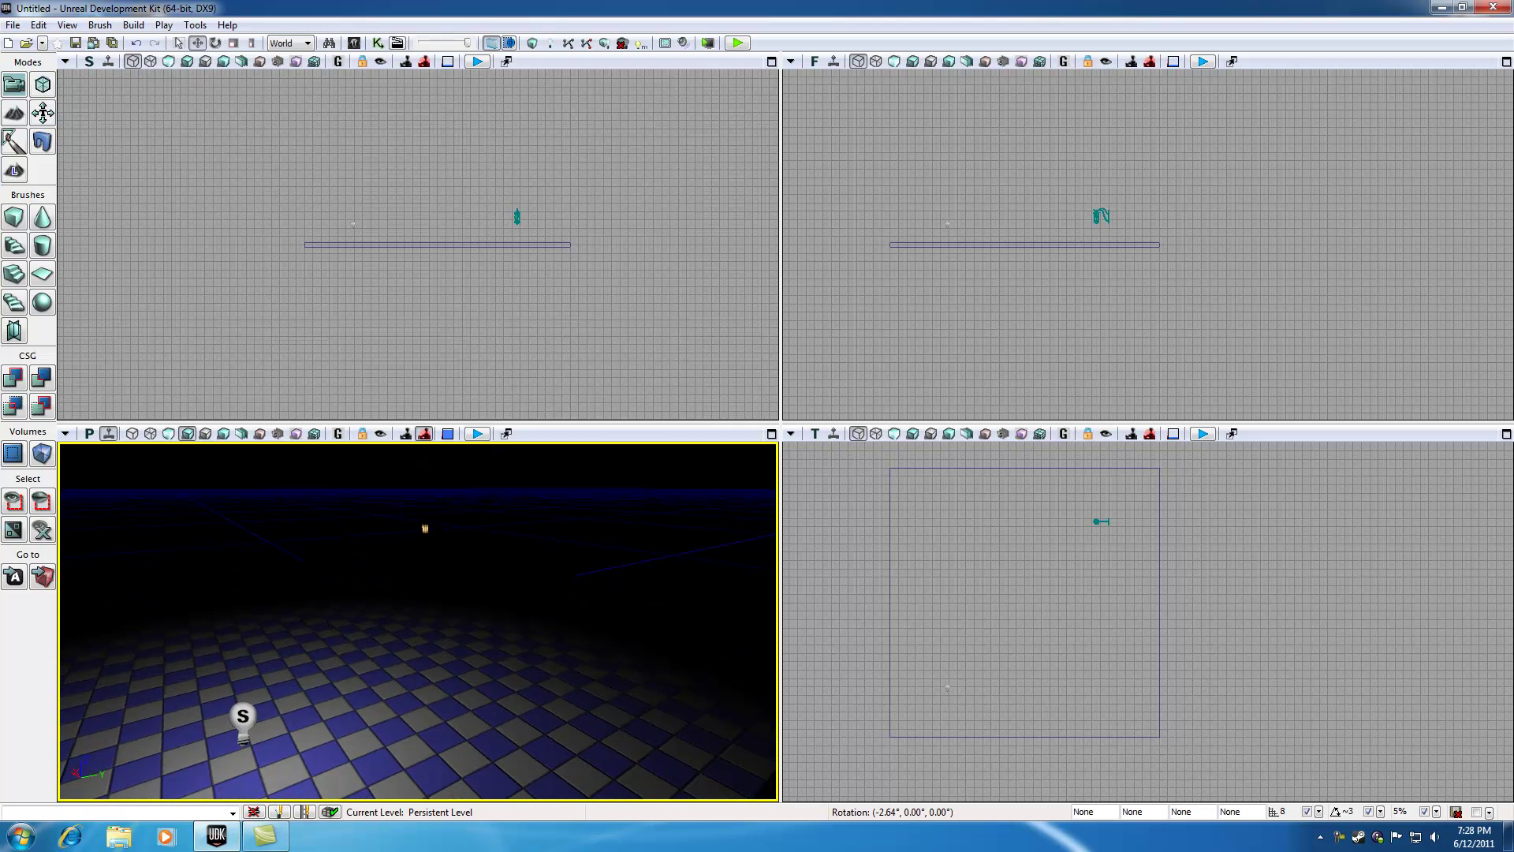
{"action": "left_click", "coordinate": [243, 716]}
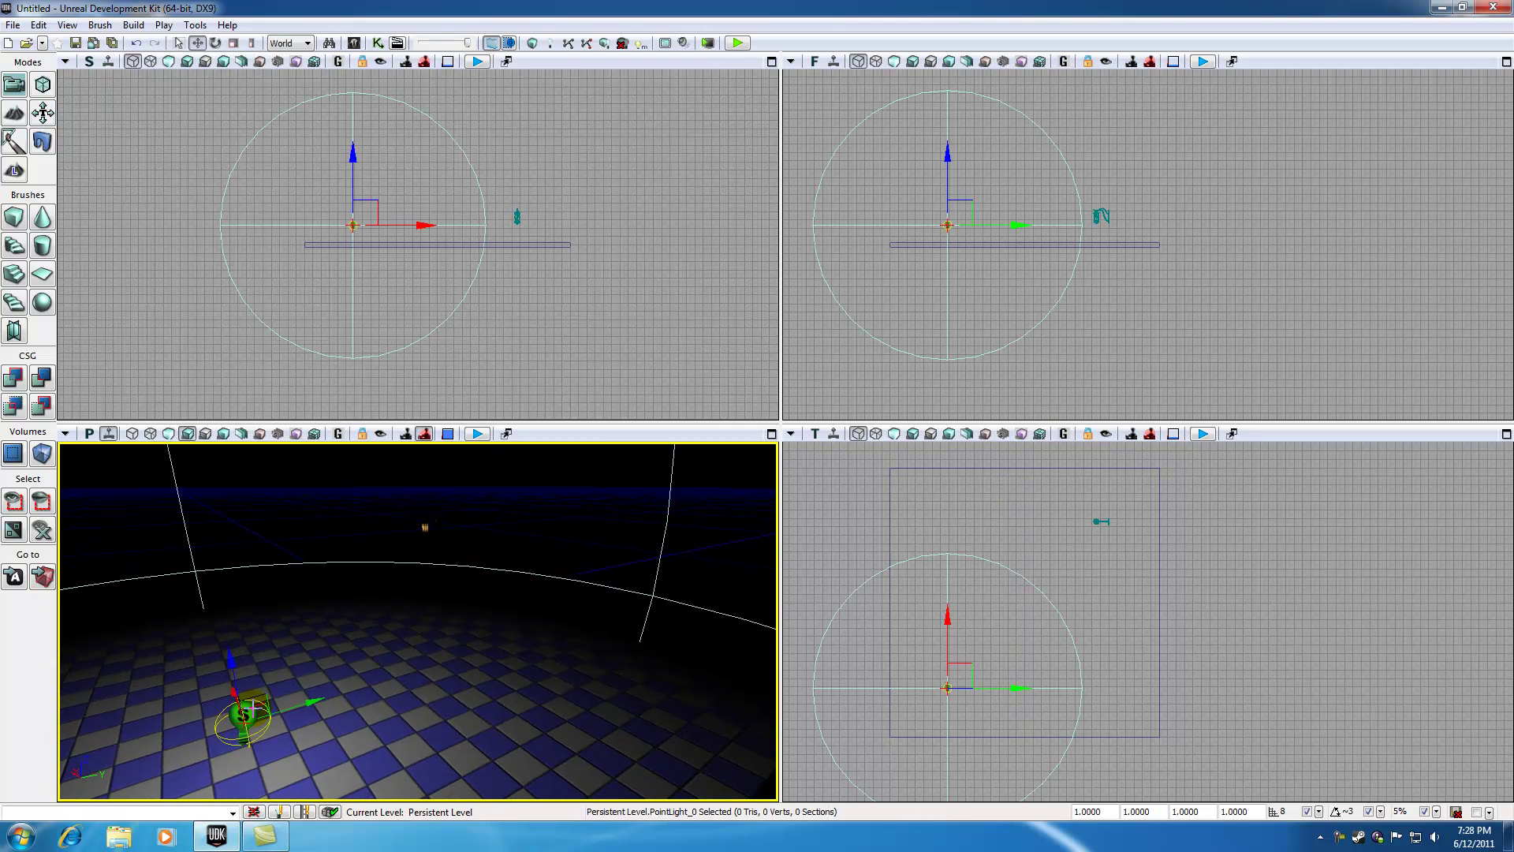
{"action": "left_click", "coordinate": [423, 527]}
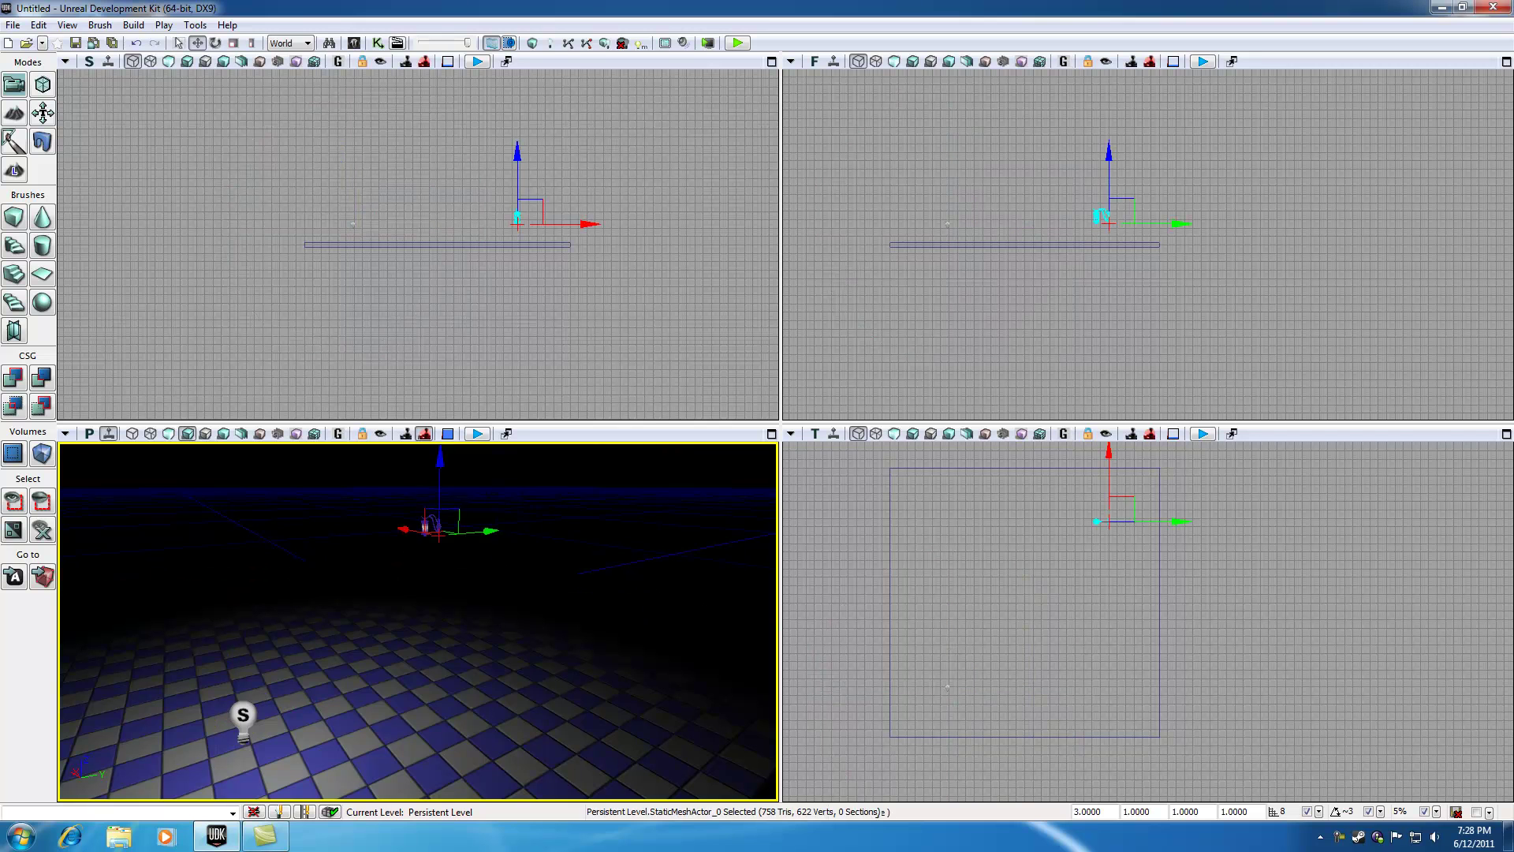
{"action": "left_click", "coordinate": [556, 507]}
{"action": "left_click", "coordinate": [243, 715]}
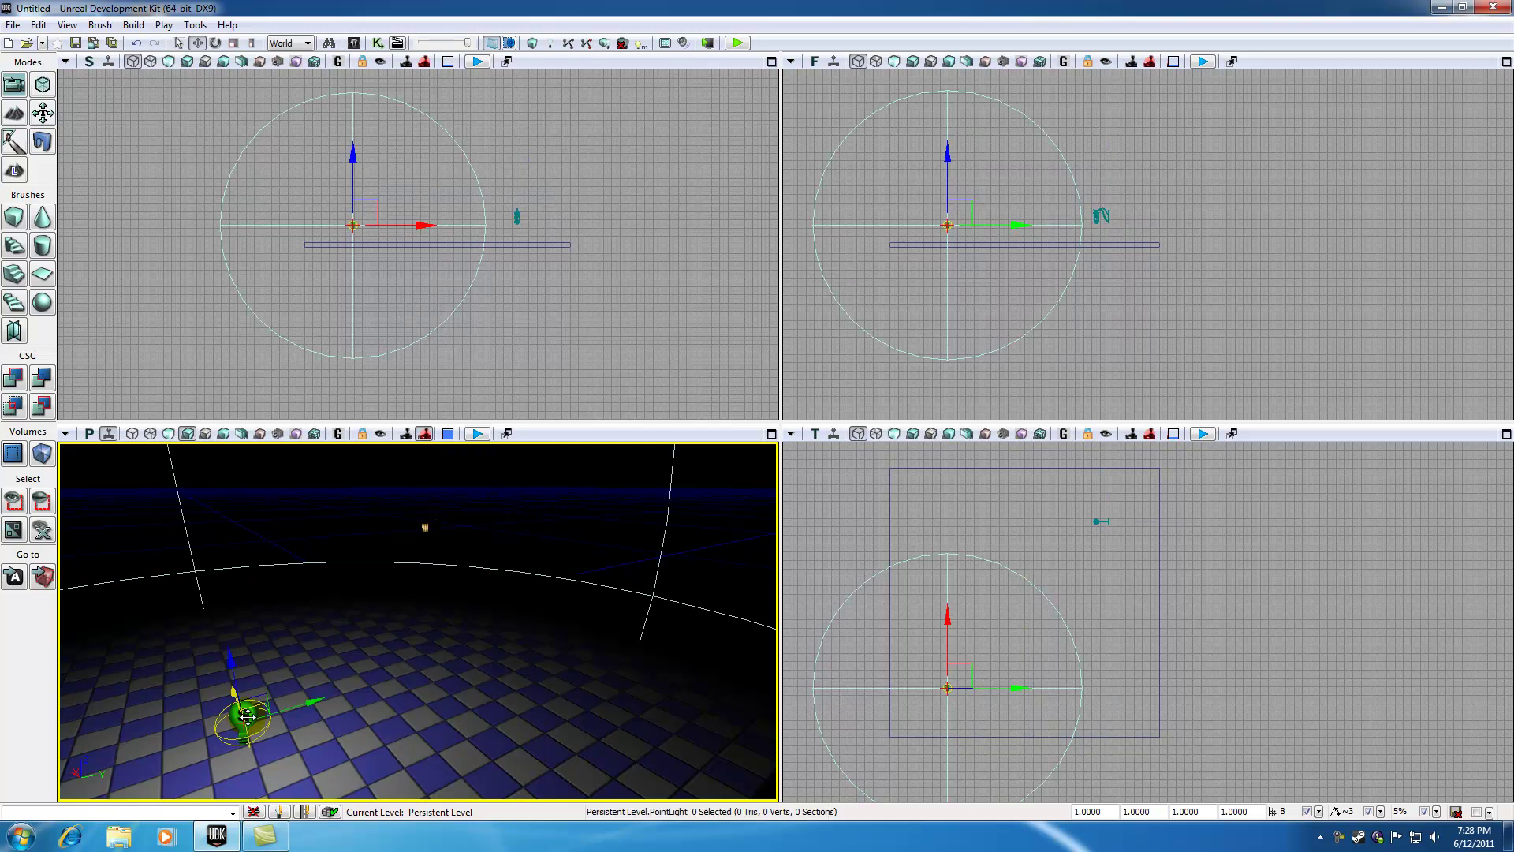
{"action": "left_click", "coordinate": [460, 530]}
{"action": "left_click", "coordinate": [425, 527]}
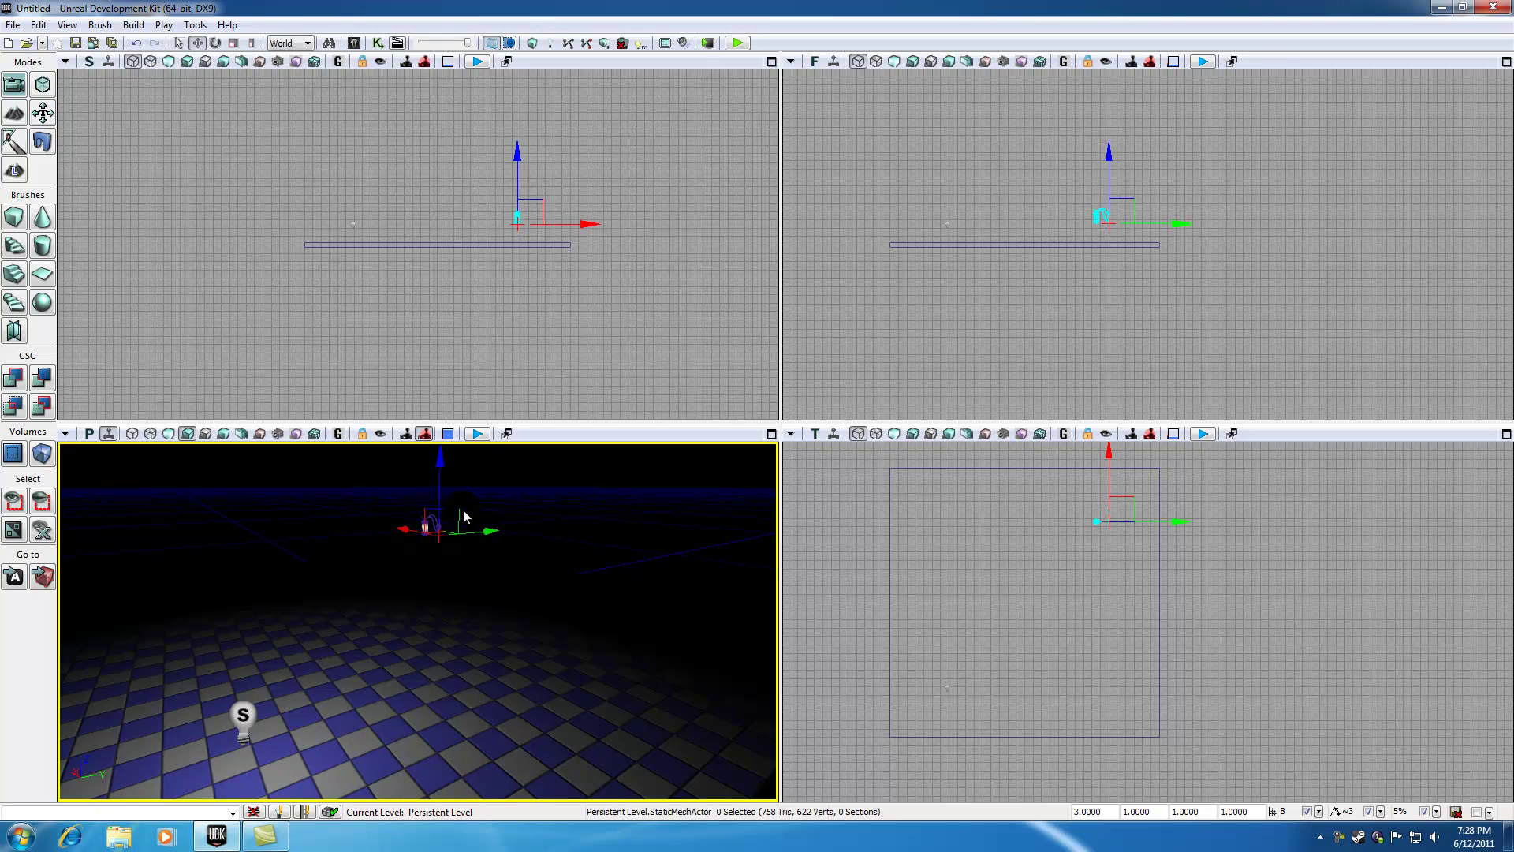
{"action": "left_click", "coordinate": [565, 508]}
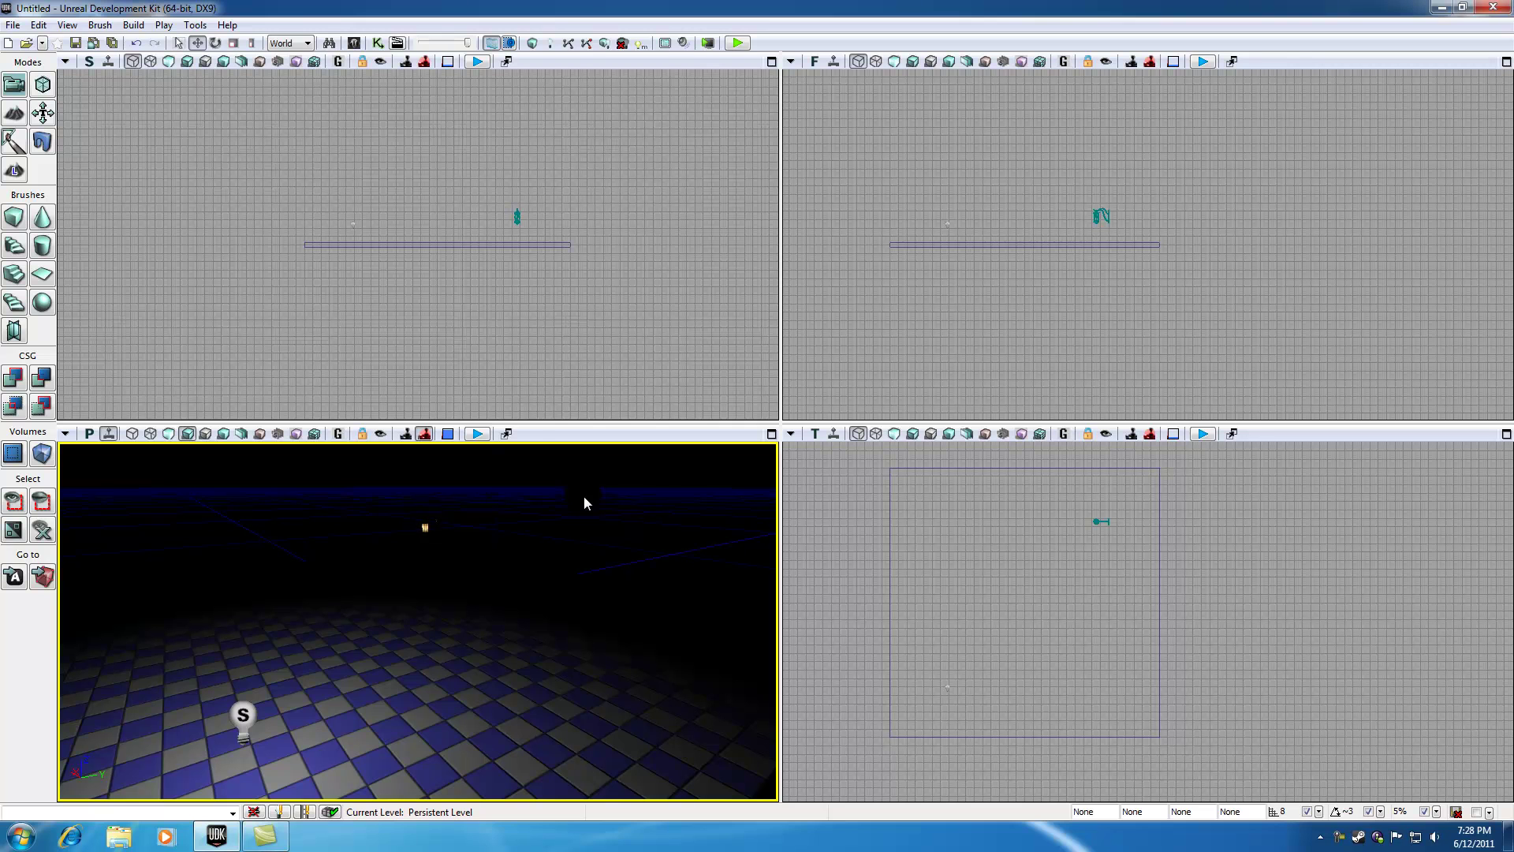
{"action": "left_click_drag", "start_coordinate": [571, 500], "coordinate": [575, 546]}
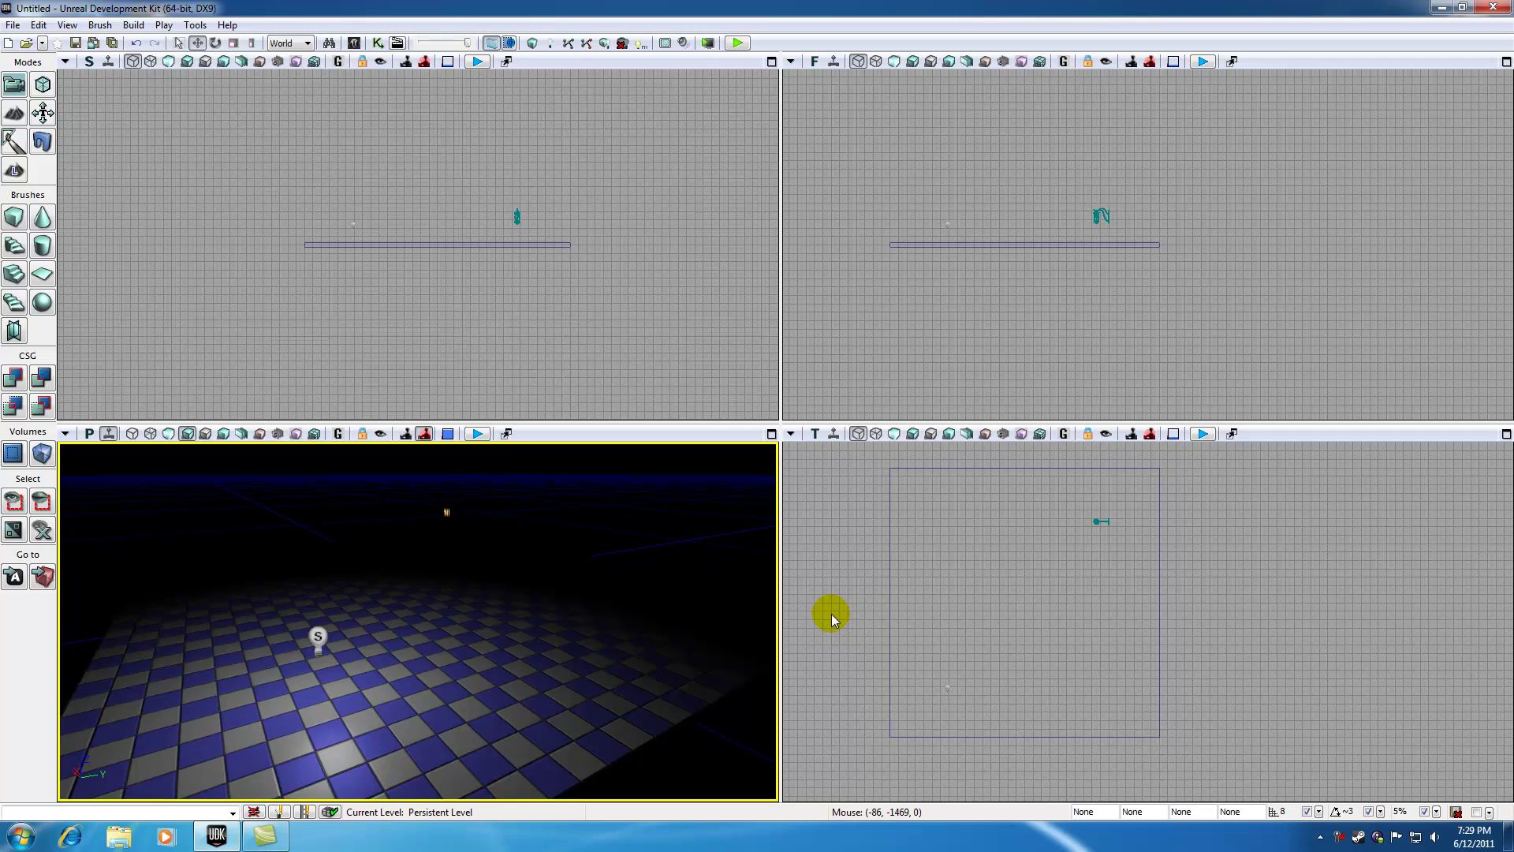
{"action": "right_click", "coordinate": [1341, 838]}
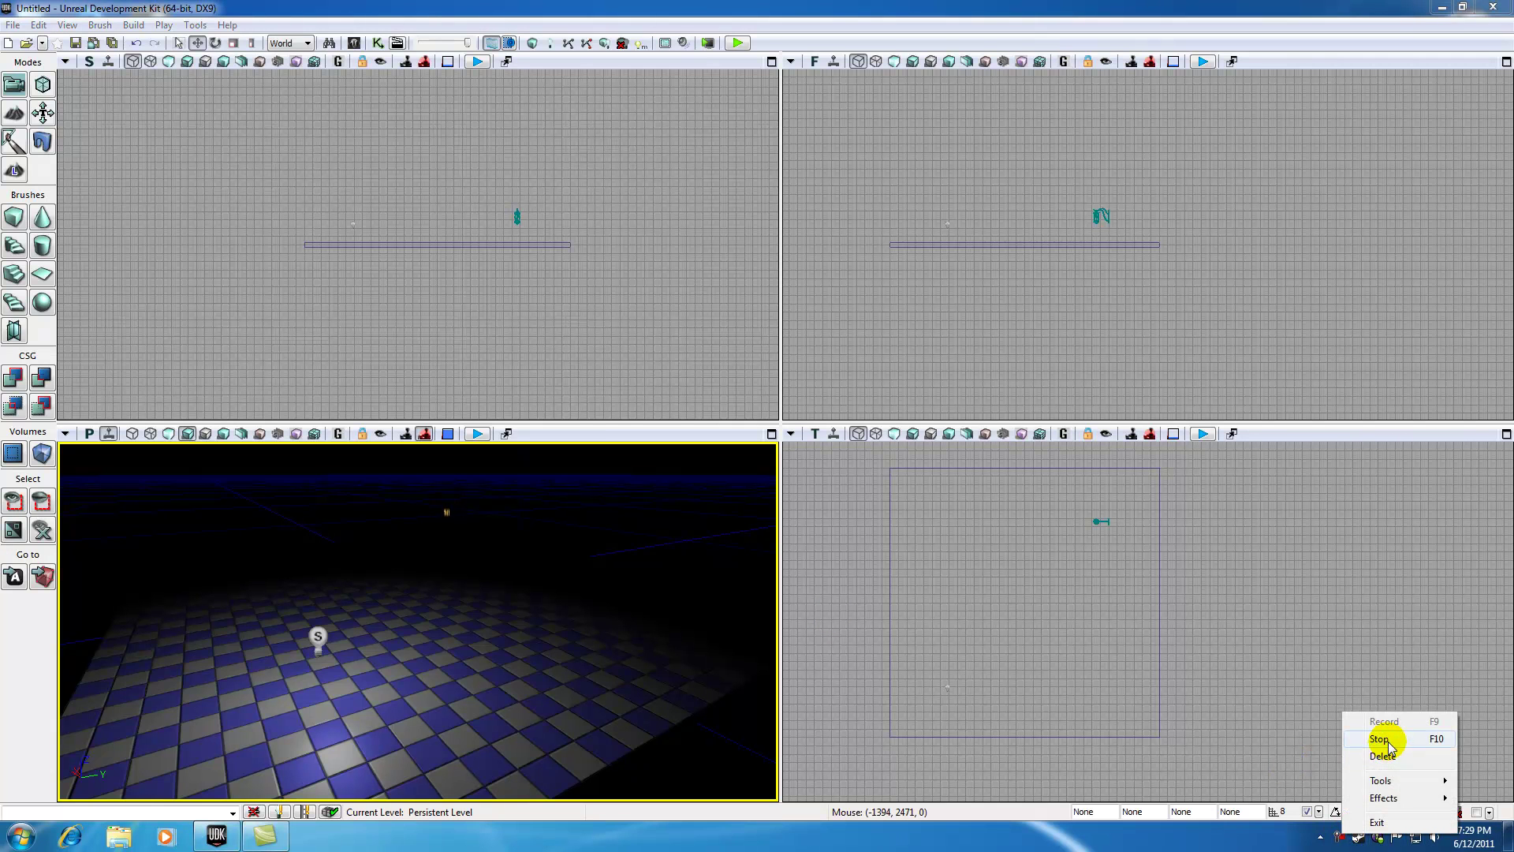